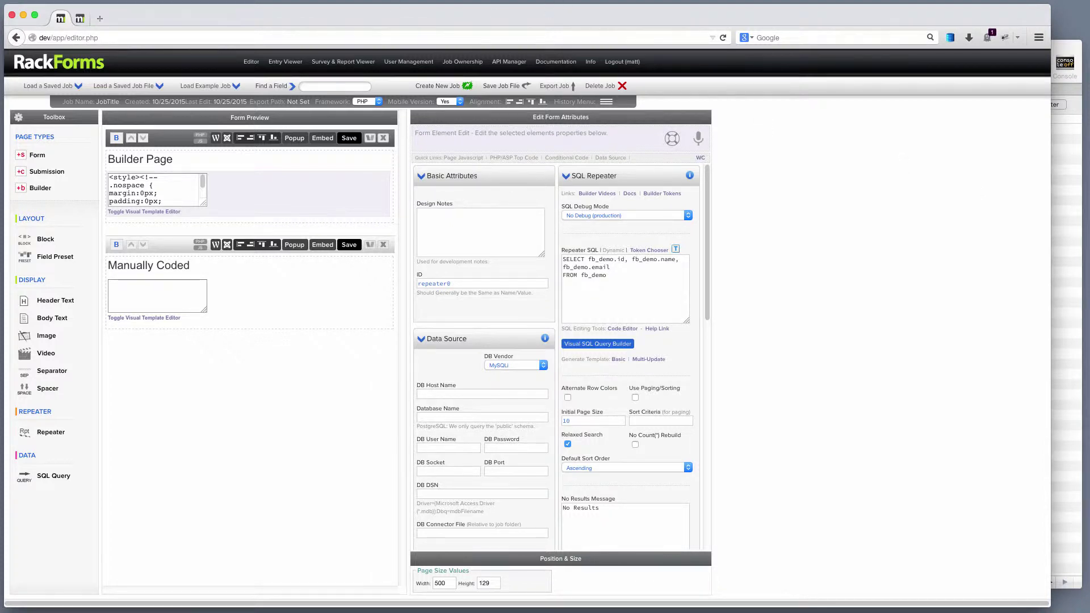
Step: Replace the Builder Page heading label with 'Automated Way!'
click(170, 160)
drag(480, 212, 417, 212)
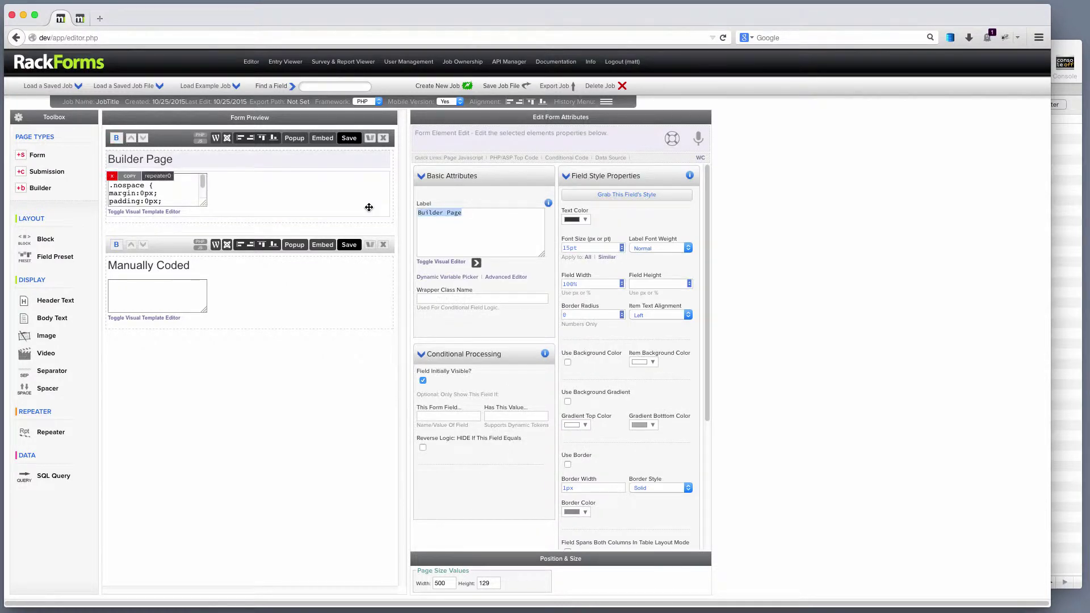
key(BackSpace)
text(Automated)
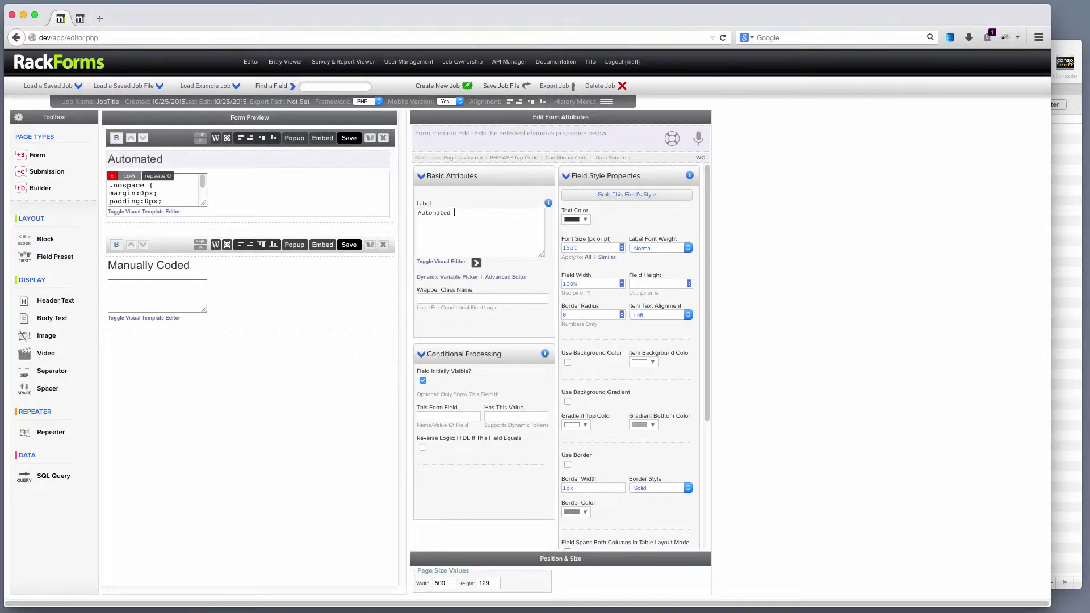
text( Way!)
Step: Inspect repeater0's SQL query and its fb_demo.id, then bring up fb_demo in Sequel Pro
click(250, 184)
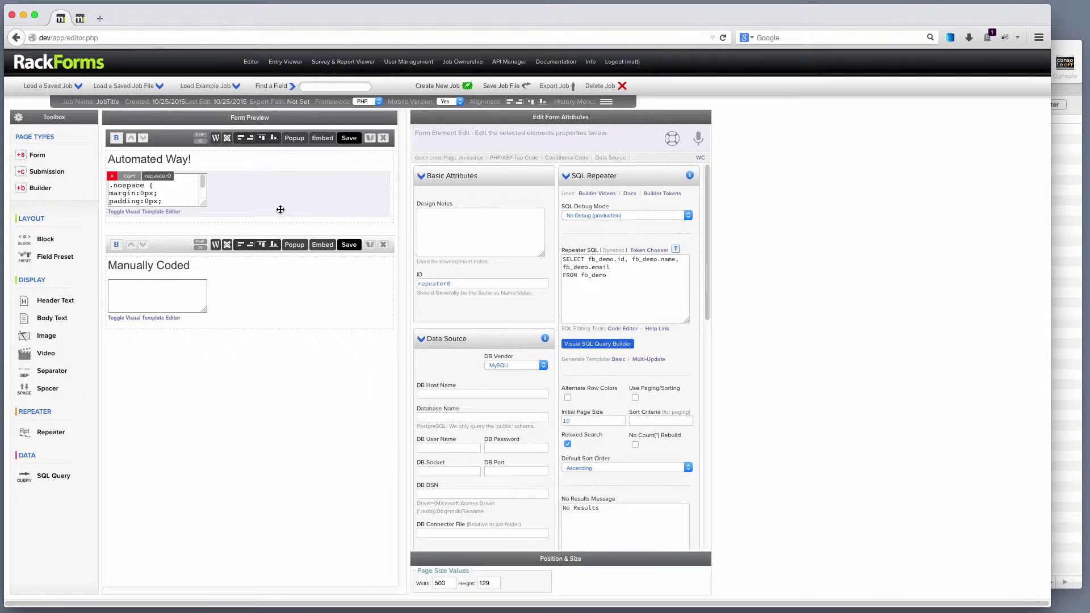
click(621, 275)
key(ctrl+a)
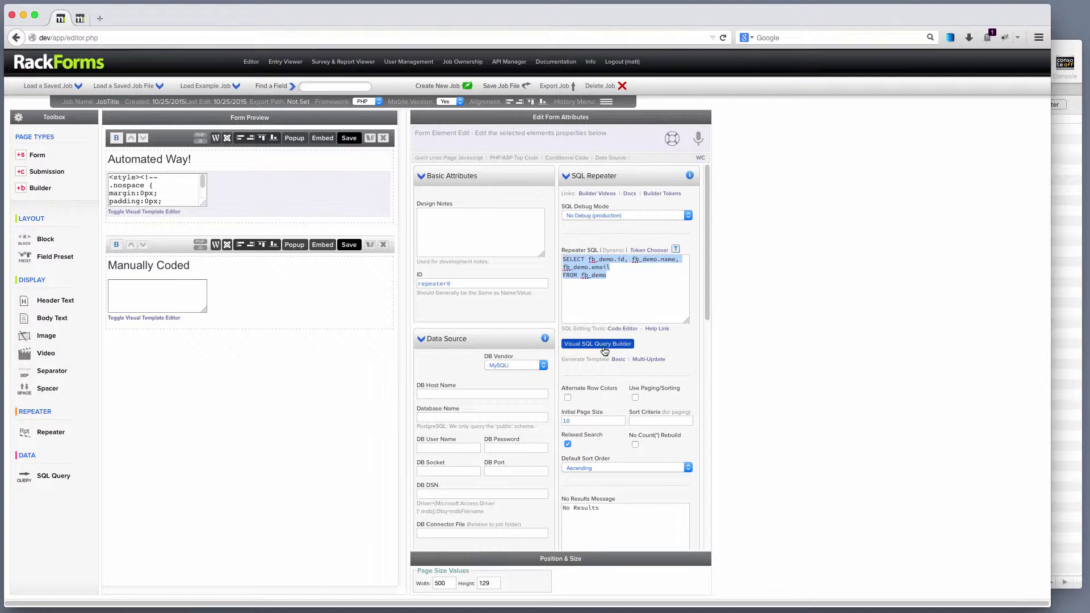
click(621, 275)
drag(626, 260, 588, 259)
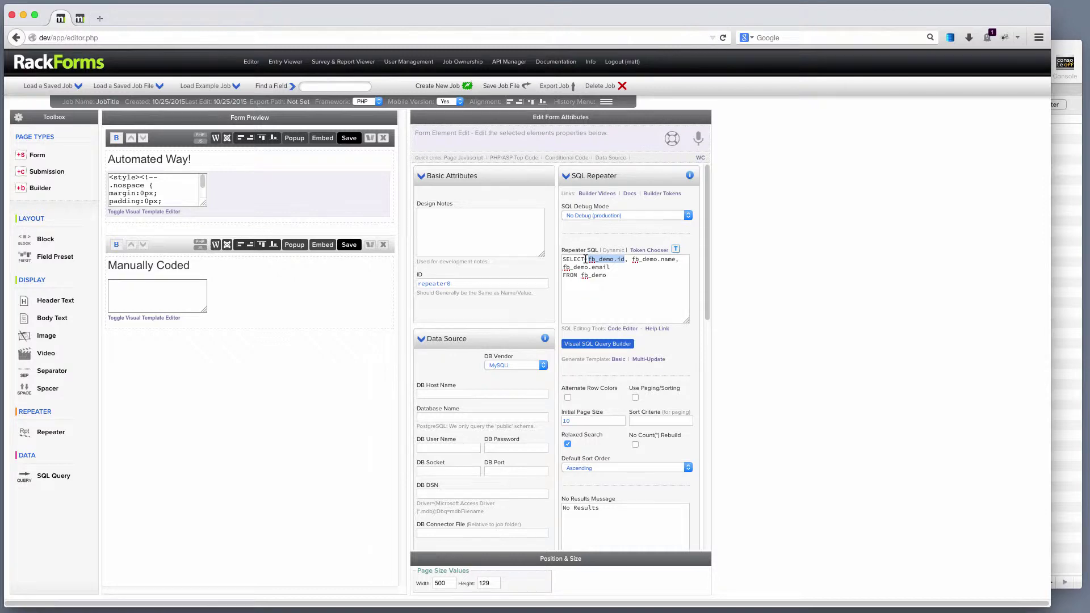
click(1055, 55)
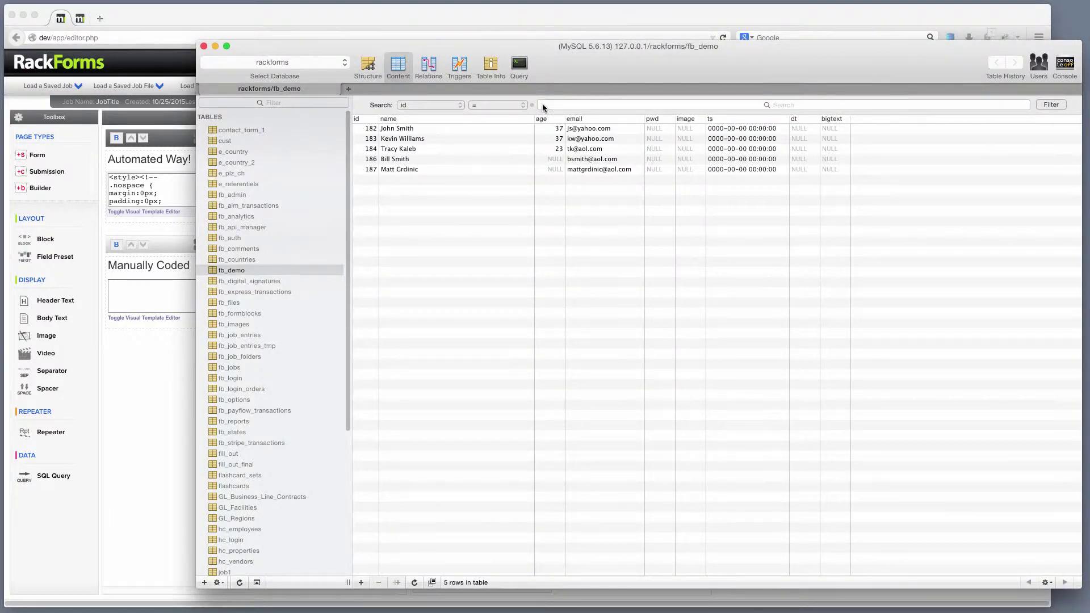
Step: Review fb_demo's Structure and Content tabs in Sequel Pro, then return to RackForms
click(373, 66)
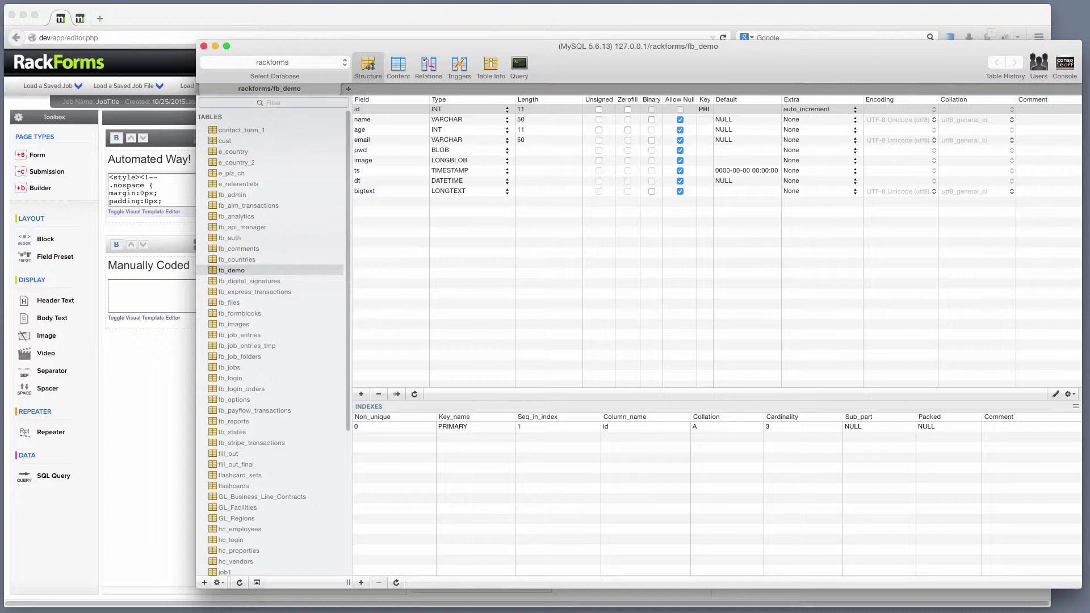
click(397, 66)
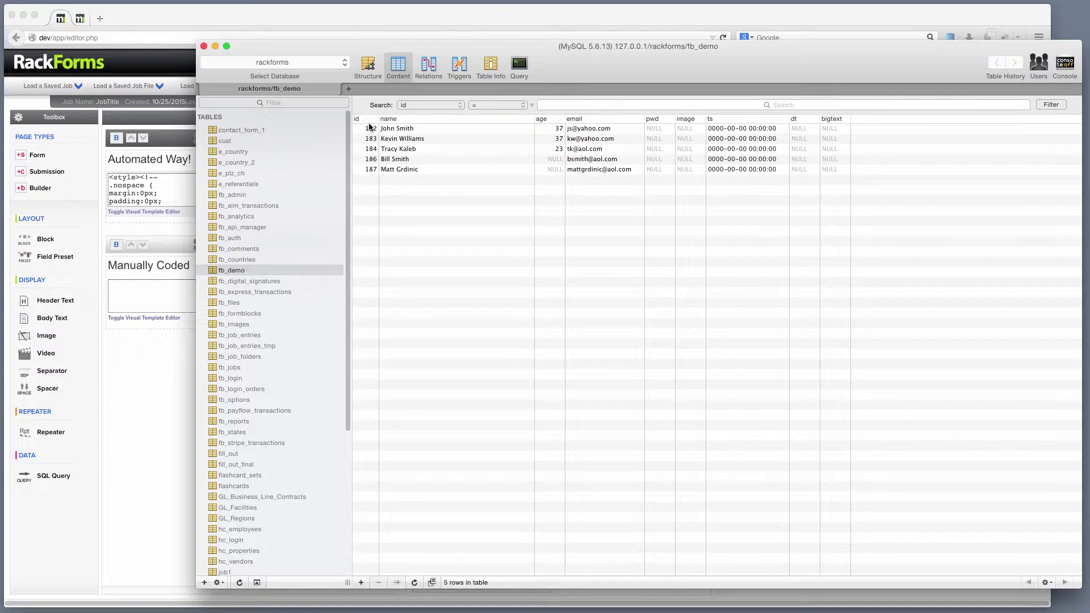
click(215, 6)
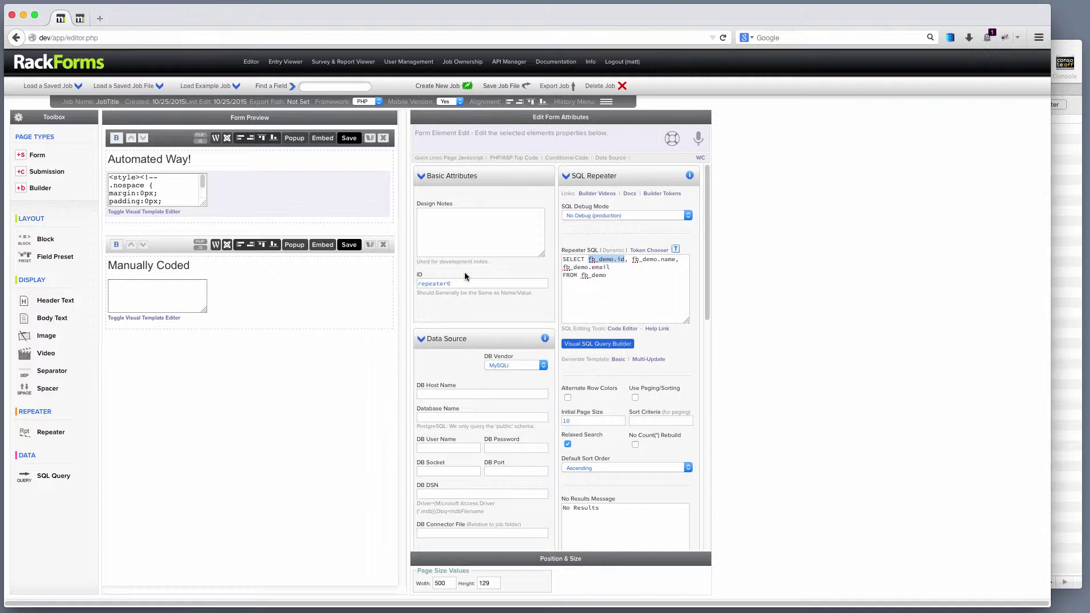
Step: Generate the Multi-Update row template for repeater0, then save and preview the form
click(628, 263)
drag(624, 259, 587, 259)
click(644, 360)
click(349, 138)
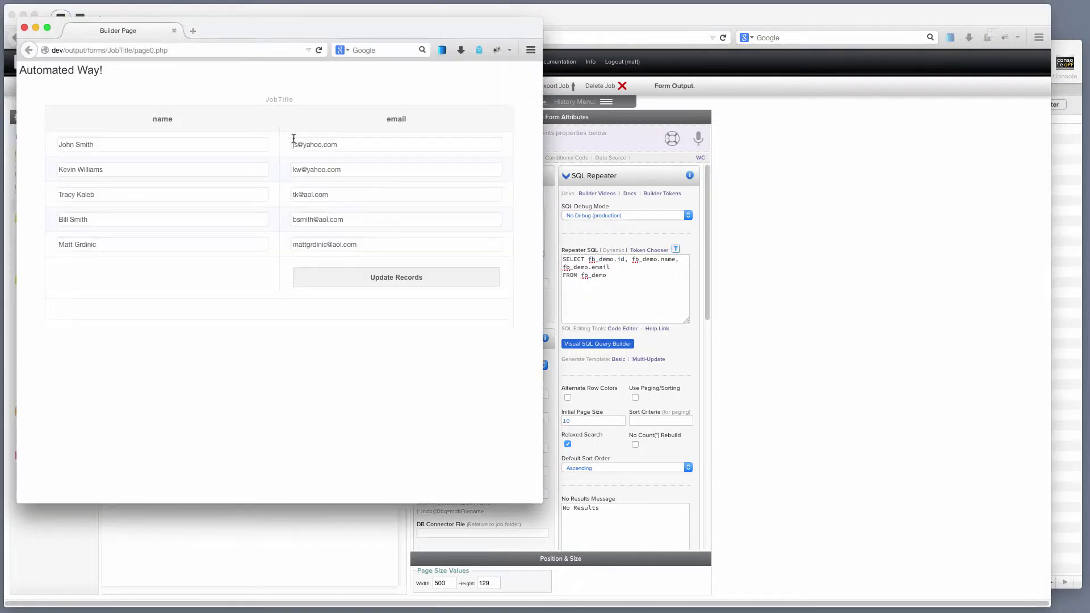
Step: Change the second record's email domain to aol, submit the update, and close the preview
triple_click(360, 168)
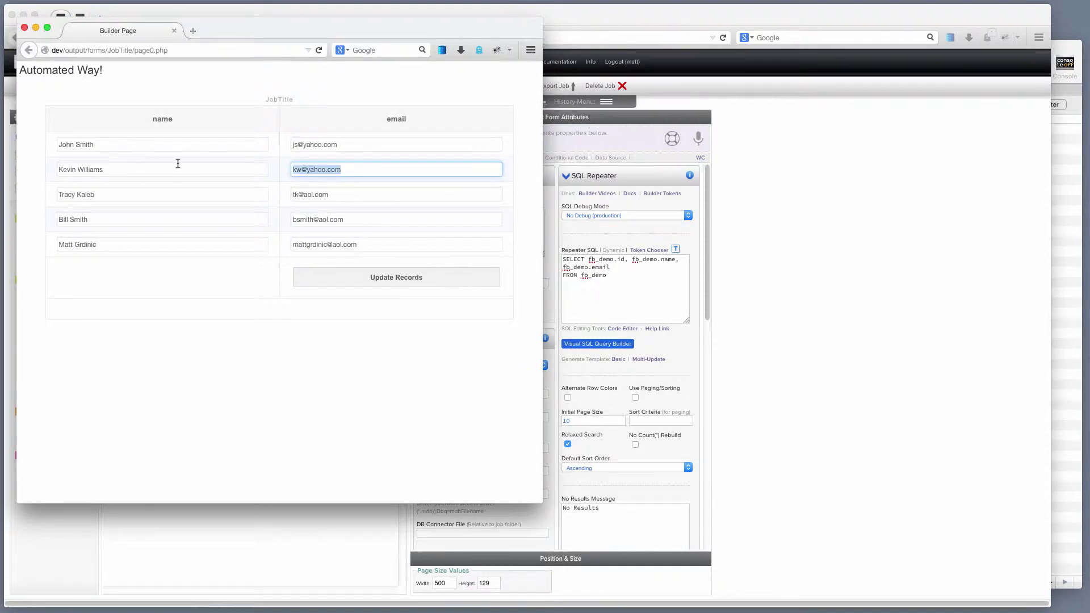
double_click(316, 169)
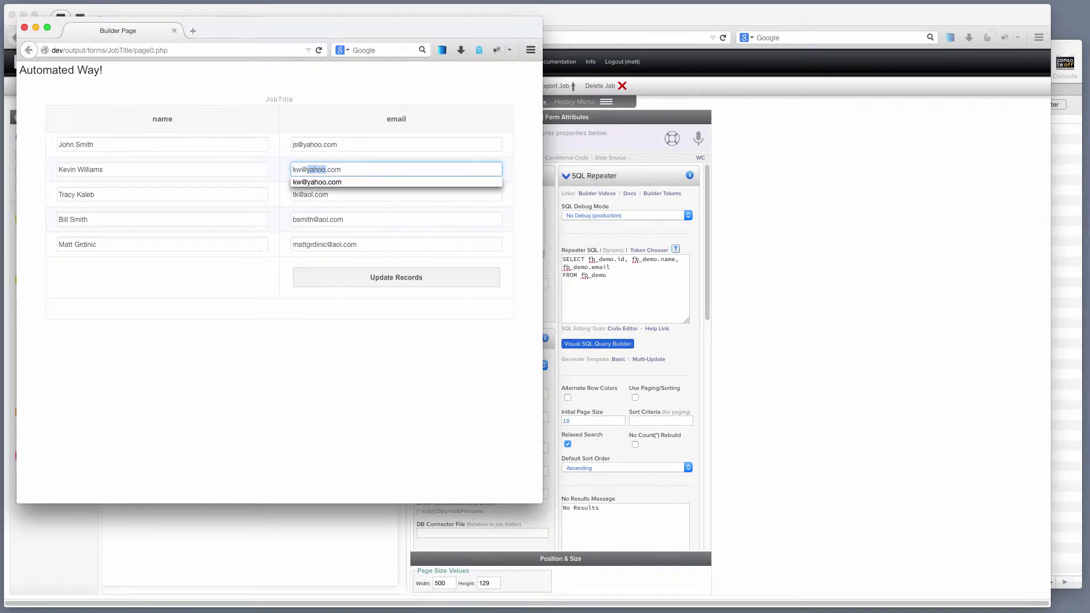
text(aol)
click(396, 276)
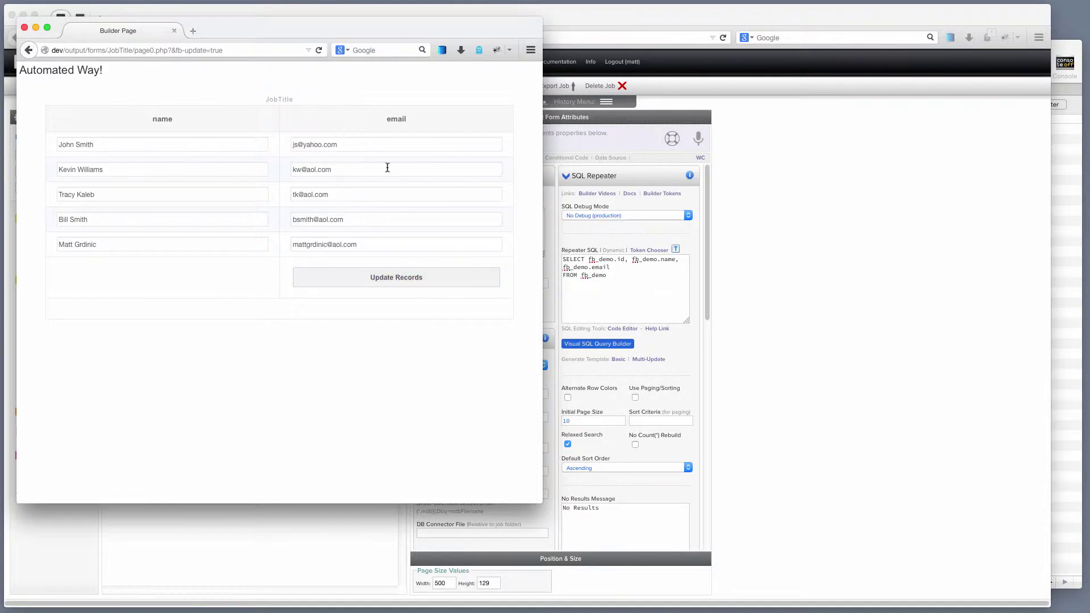
click(25, 28)
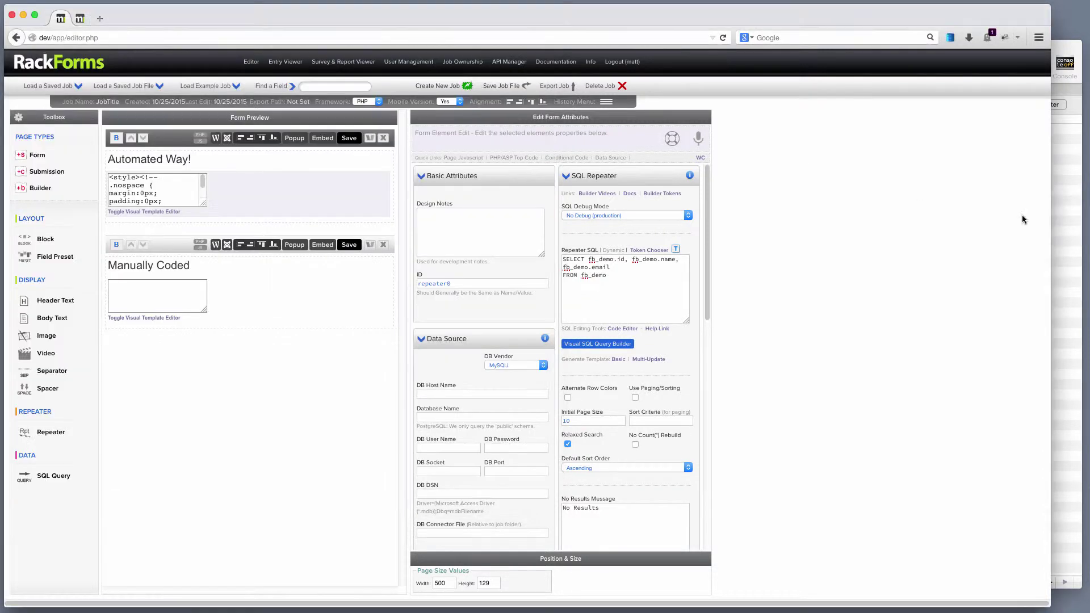
Step: Refresh fb_demo in Sequel Pro and check the second record's aol.com email
click(1061, 219)
key(super+r)
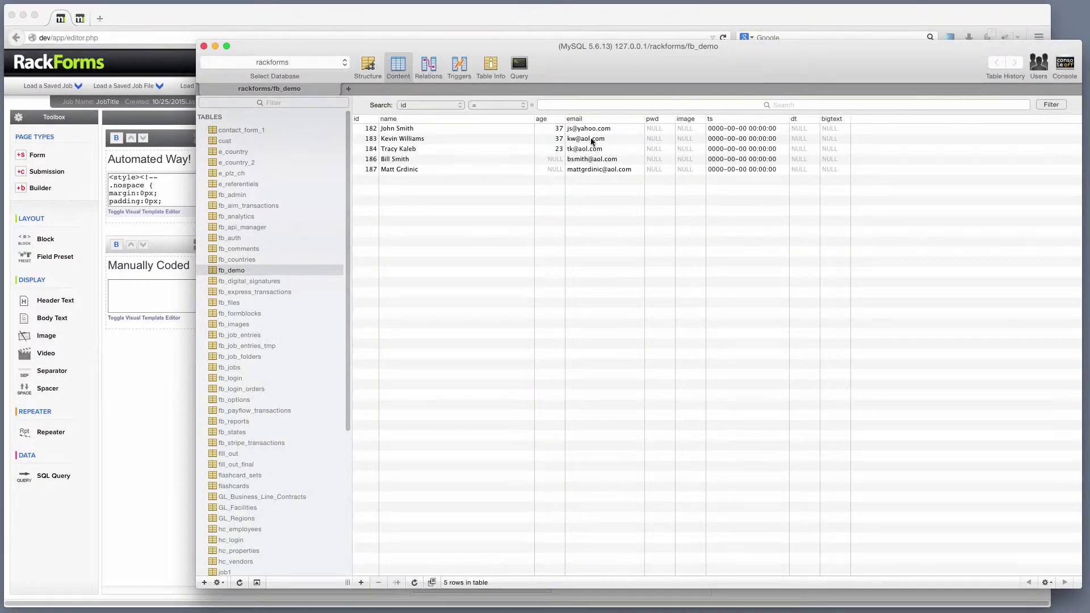
click(581, 141)
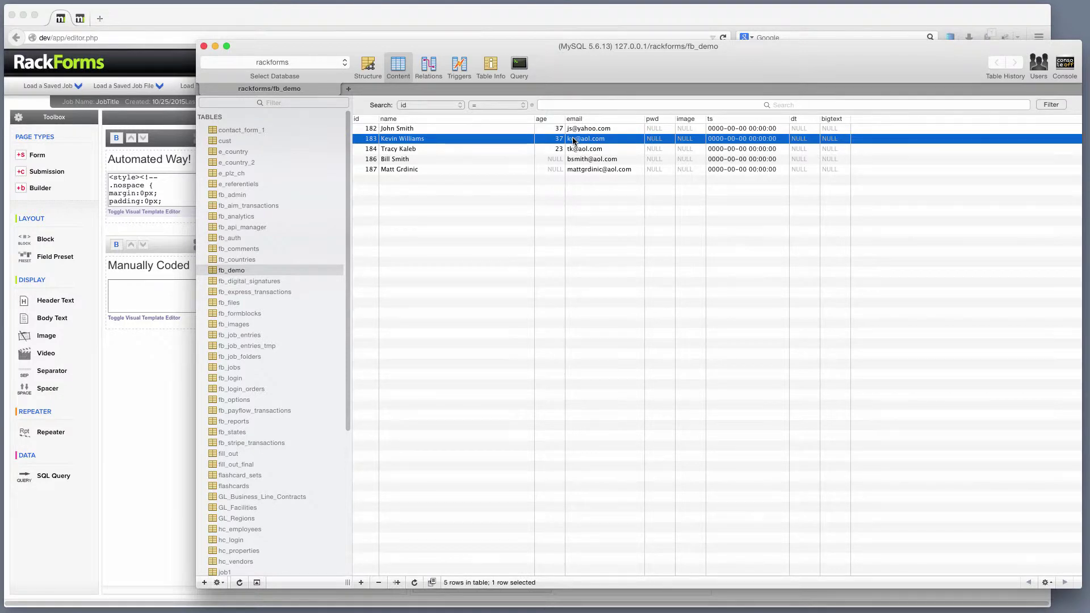
click(150, 23)
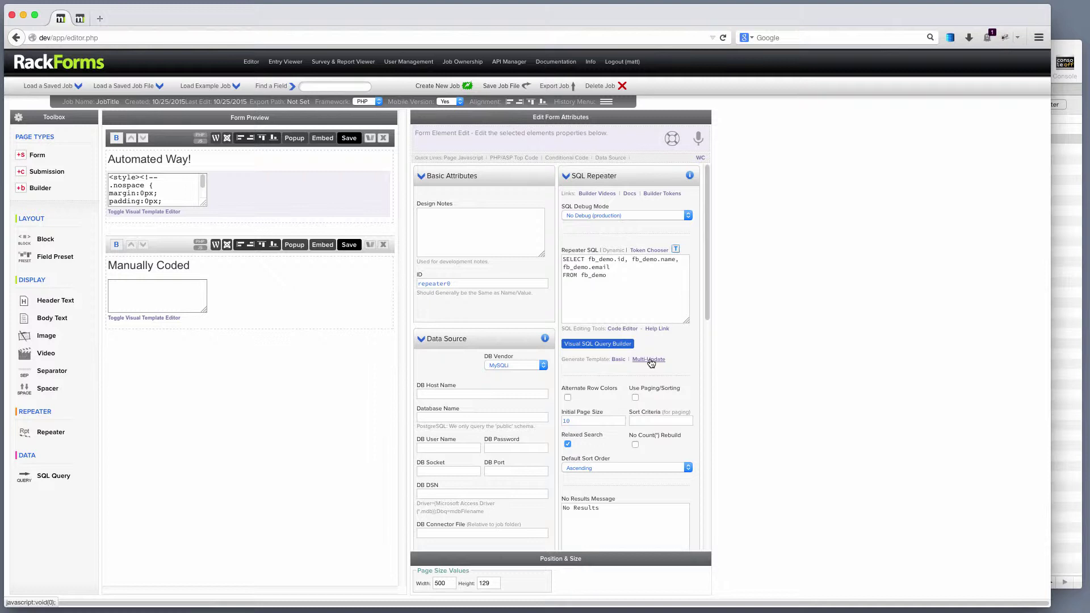
Step: Select repeater1 under Manually Coded, review its fb_demo query, and enable the visual template editor
click(202, 267)
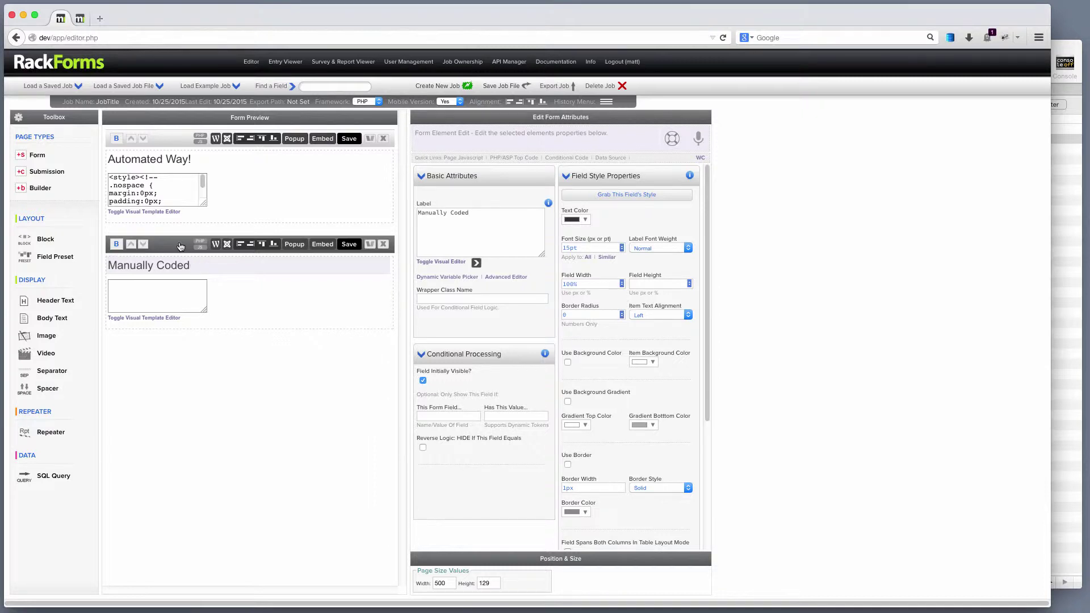
click(219, 310)
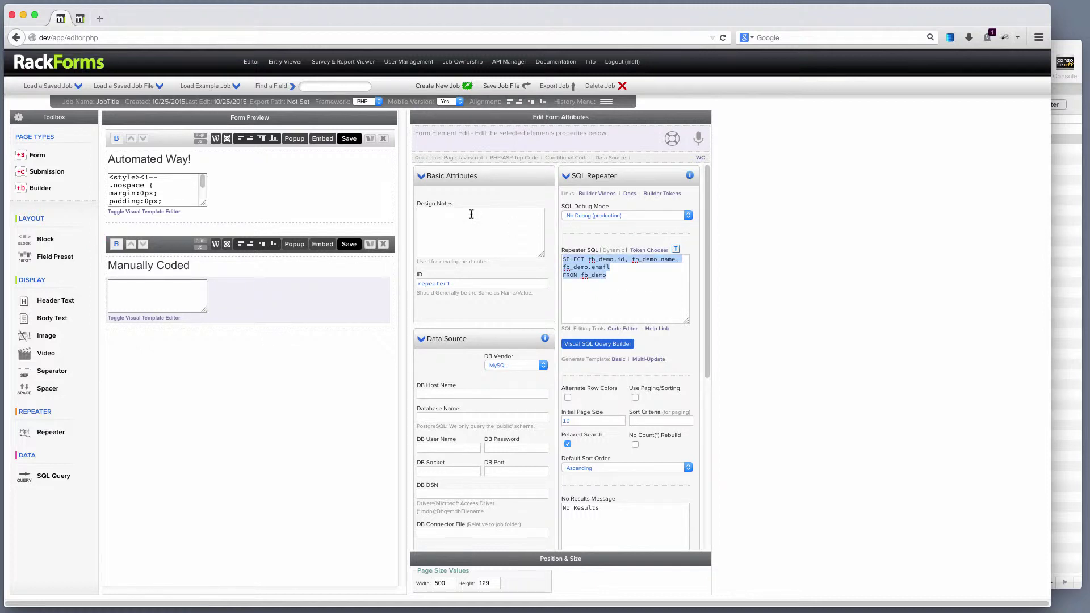
click(615, 292)
drag(624, 261, 589, 260)
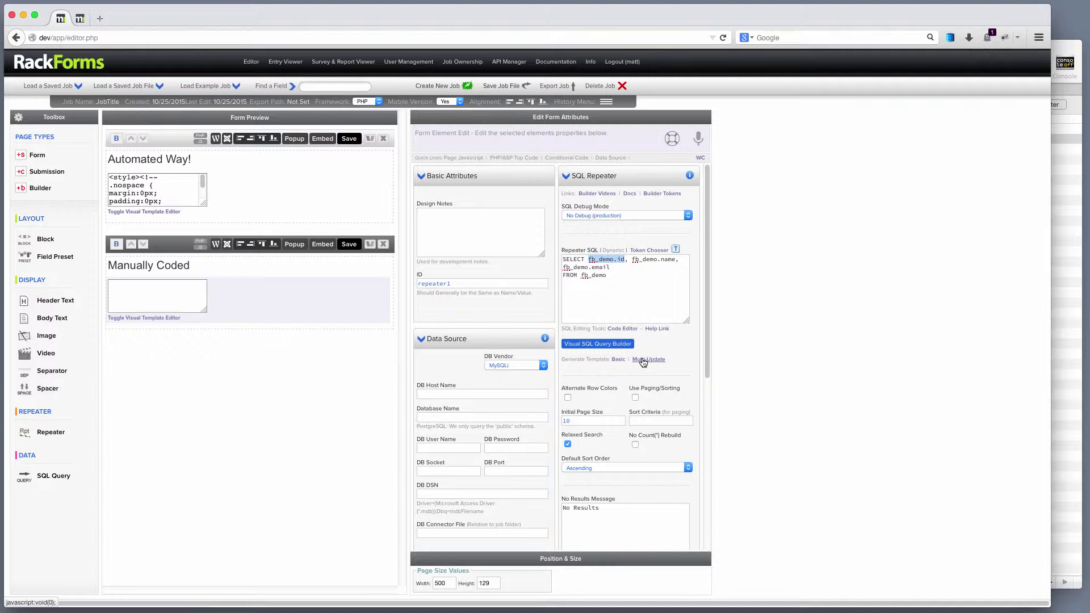
click(157, 323)
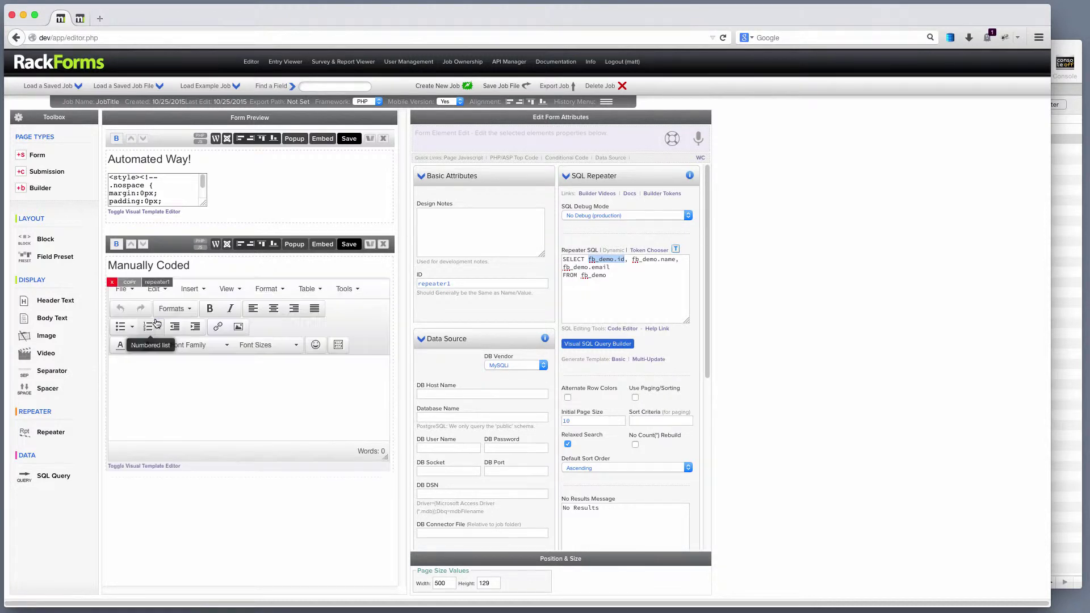
Step: Insert the '3 Column + Update' template into the Manually Coded repeater
click(340, 348)
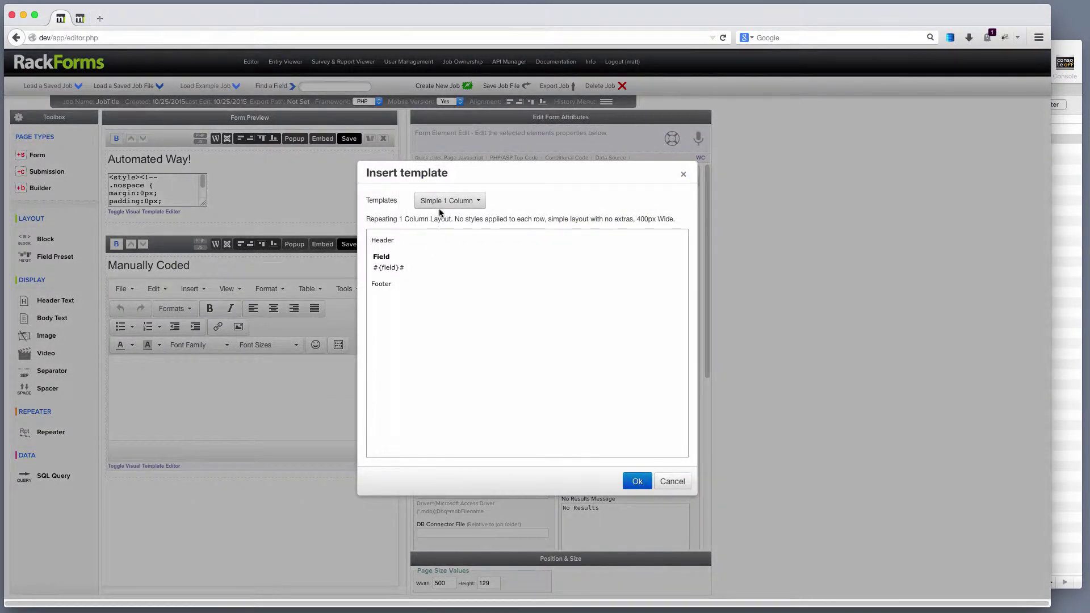
click(457, 202)
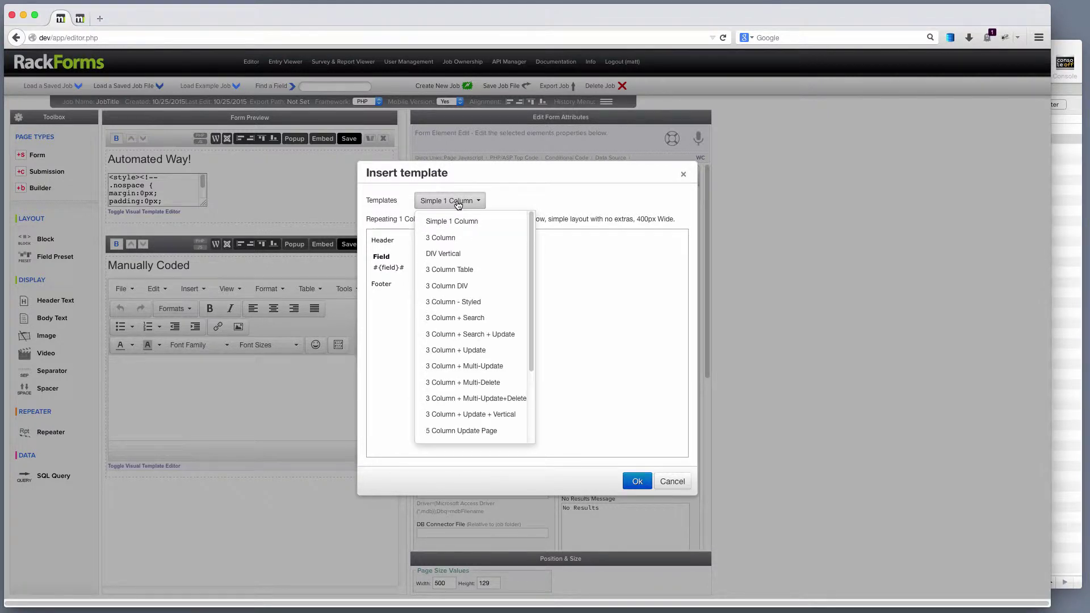
click(467, 350)
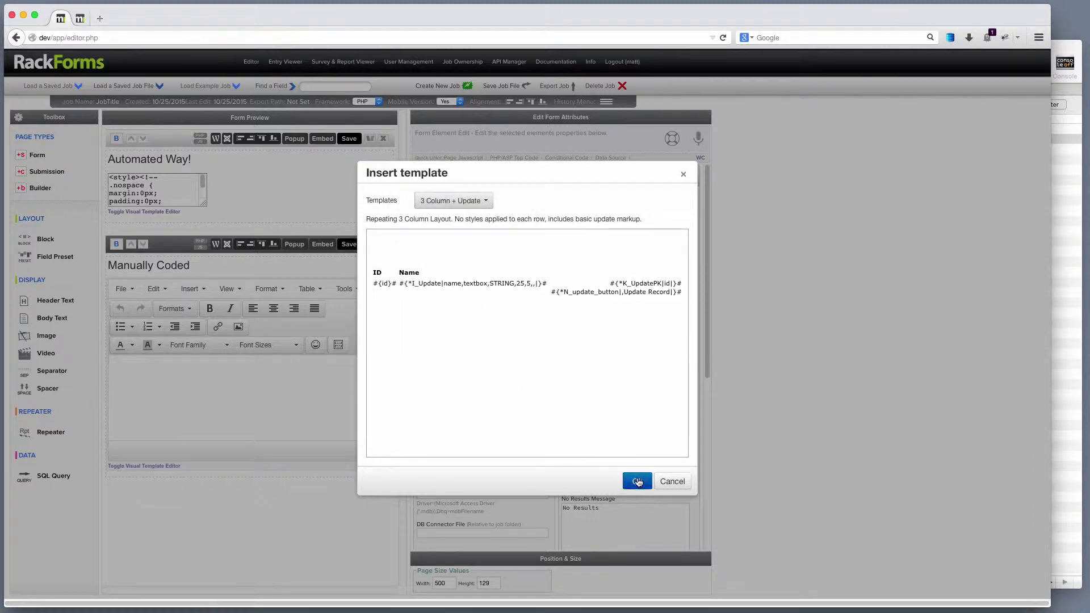
click(637, 482)
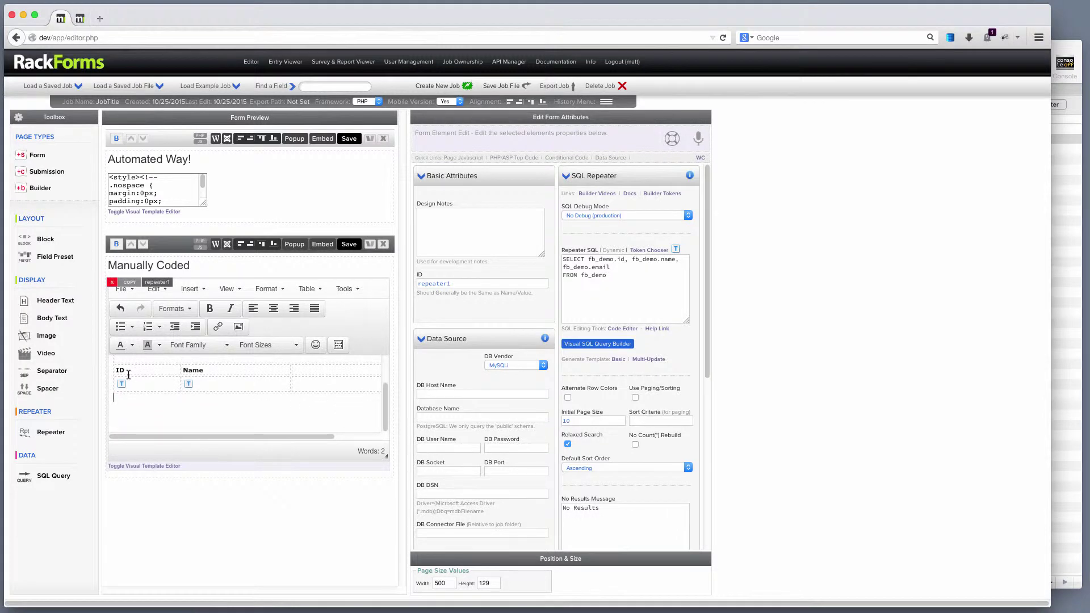
Step: Add a new column after Name and head it 'Email'
drag(228, 437, 301, 444)
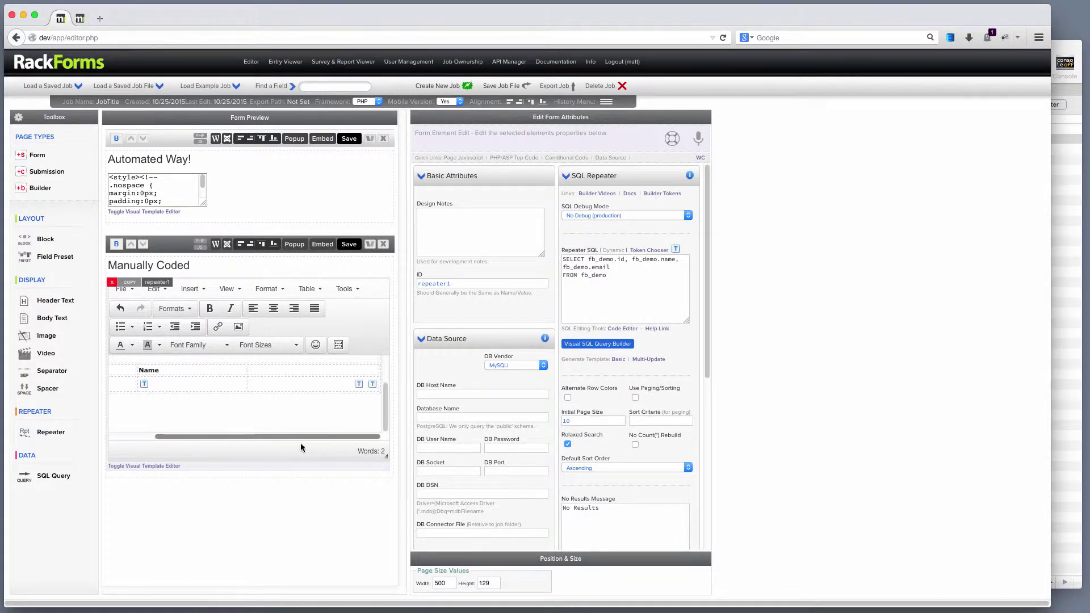
click(244, 414)
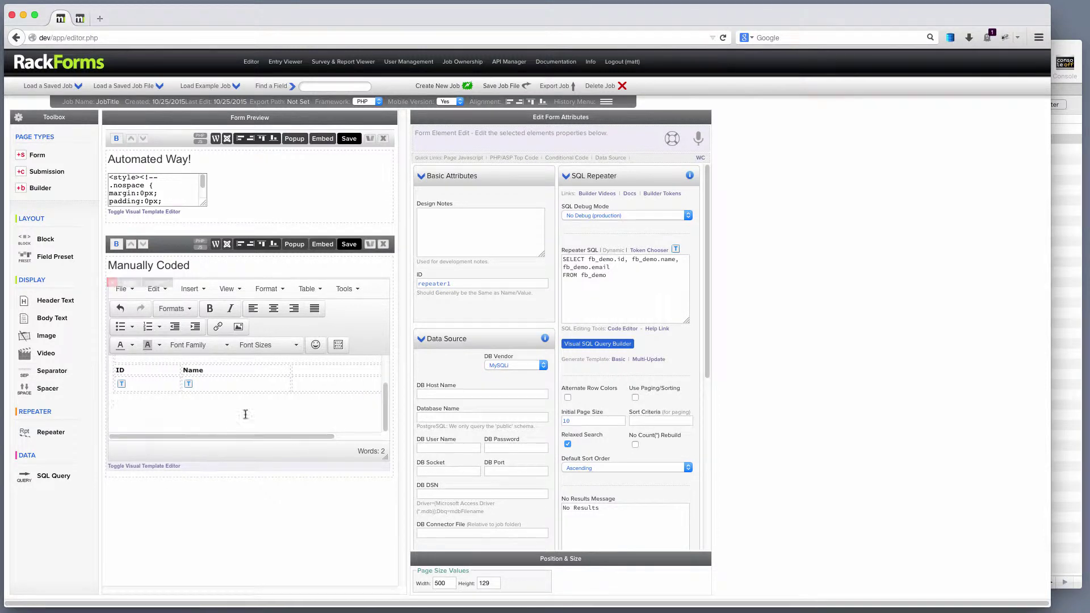
click(281, 371)
right_click(277, 372)
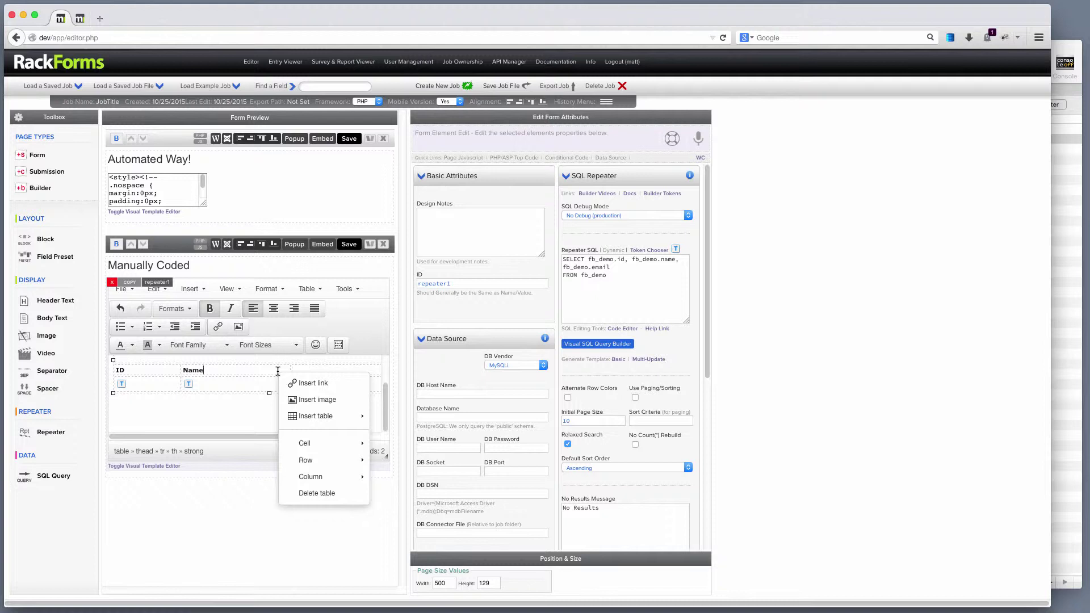
mouse_move(318, 478)
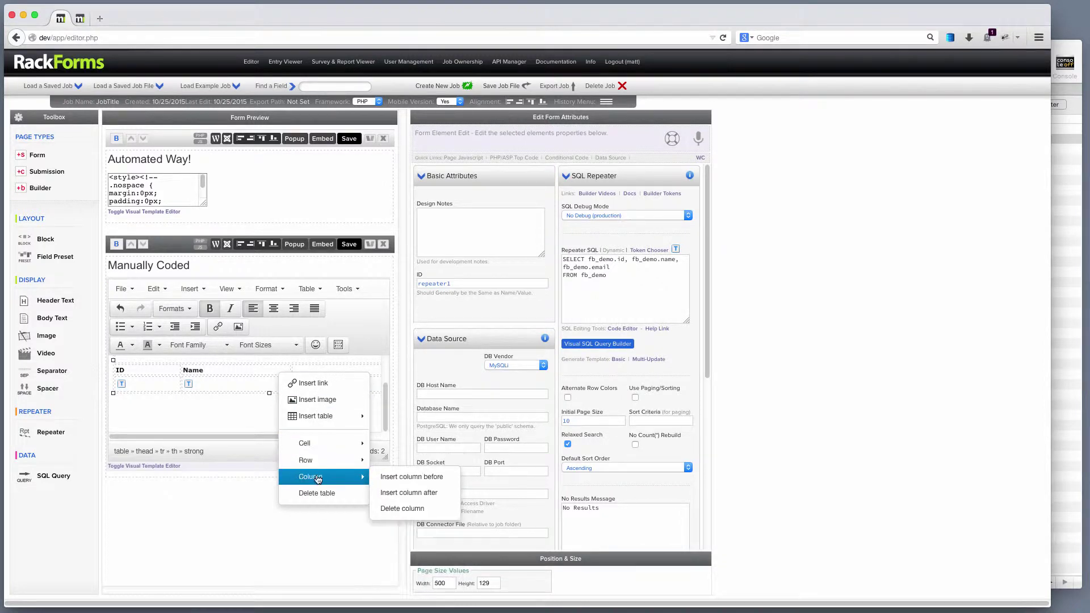
click(421, 493)
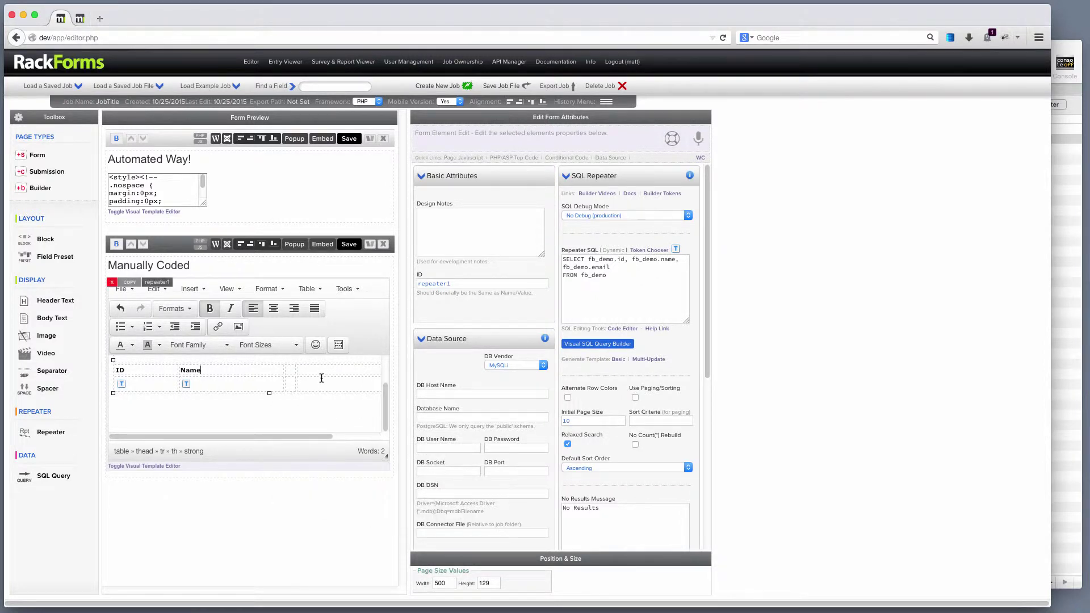
click(289, 370)
text(Email)
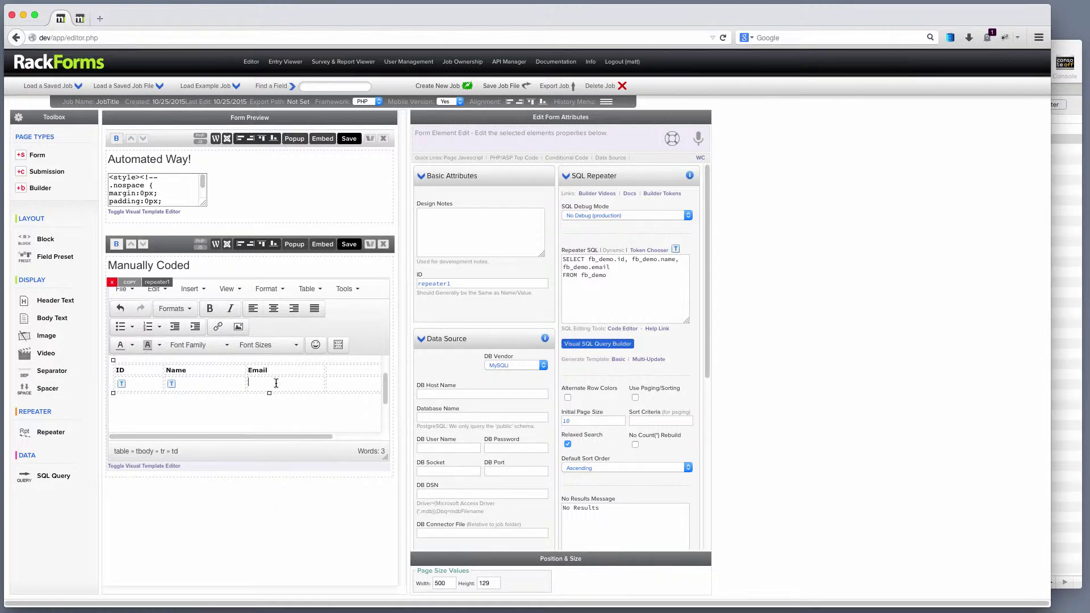
Step: Save and preview the form, selecting the John Smith name in the first row
click(350, 244)
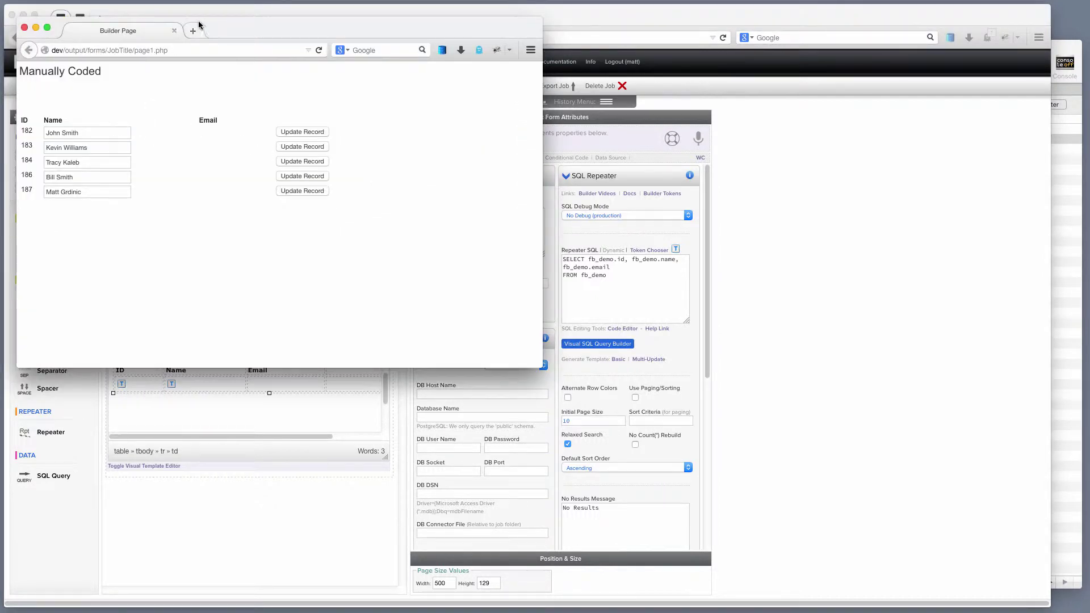
drag(198, 25, 497, 139)
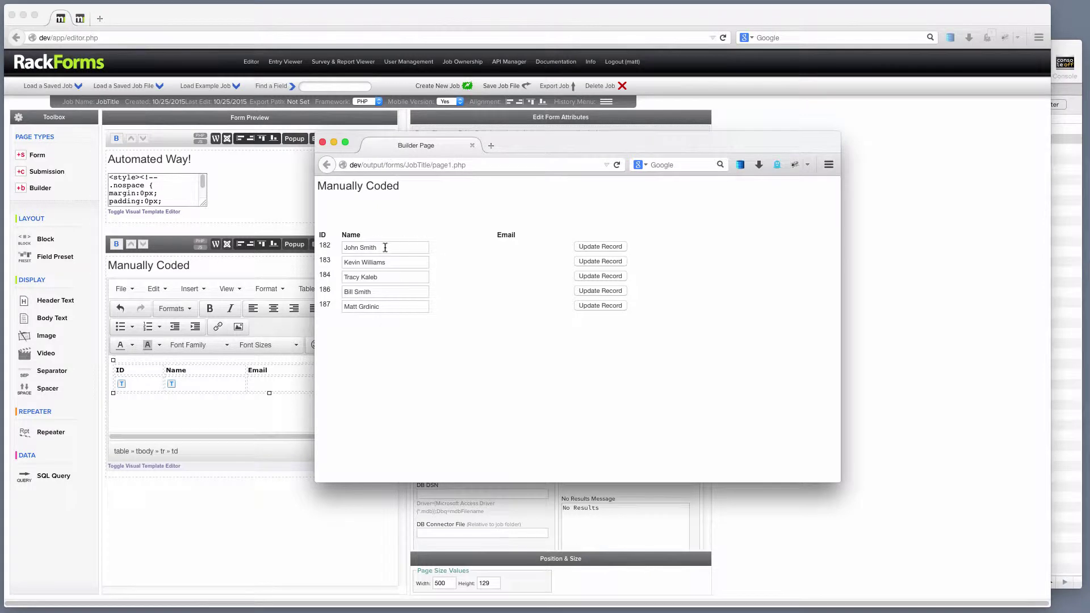
drag(385, 248, 315, 253)
click(386, 249)
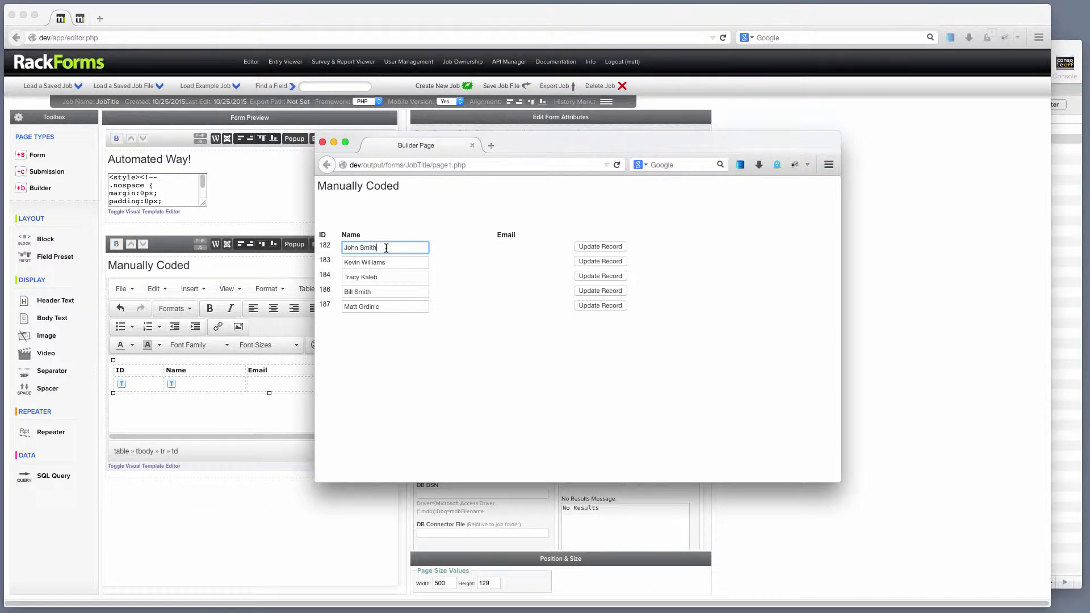
Step: Try updating the first row with 'fgfgfg' appended to John Smith, then close the preview
click(591, 248)
click(591, 248)
click(588, 261)
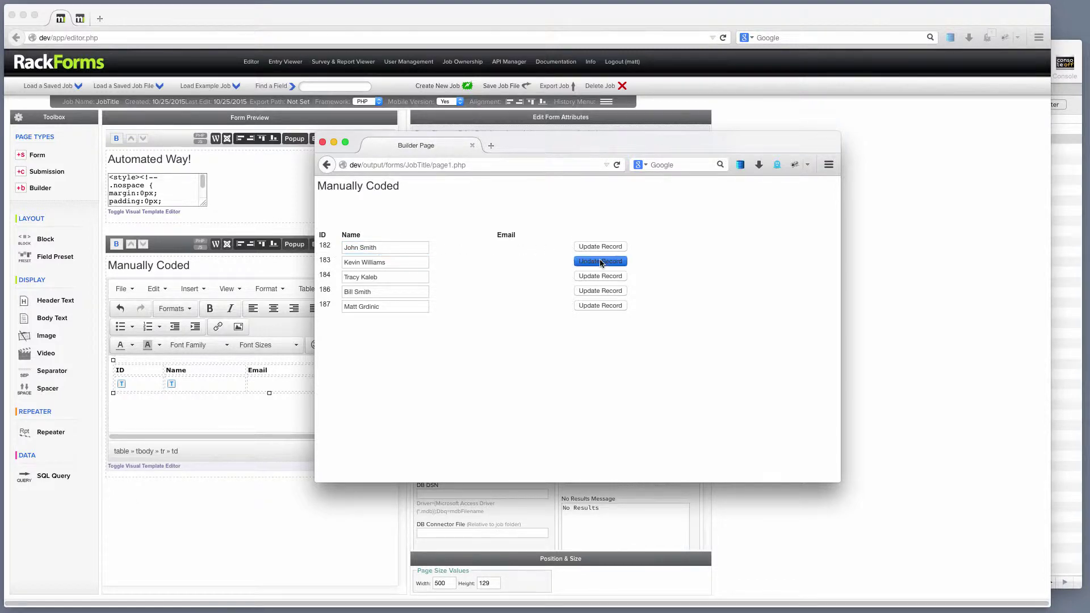
click(403, 247)
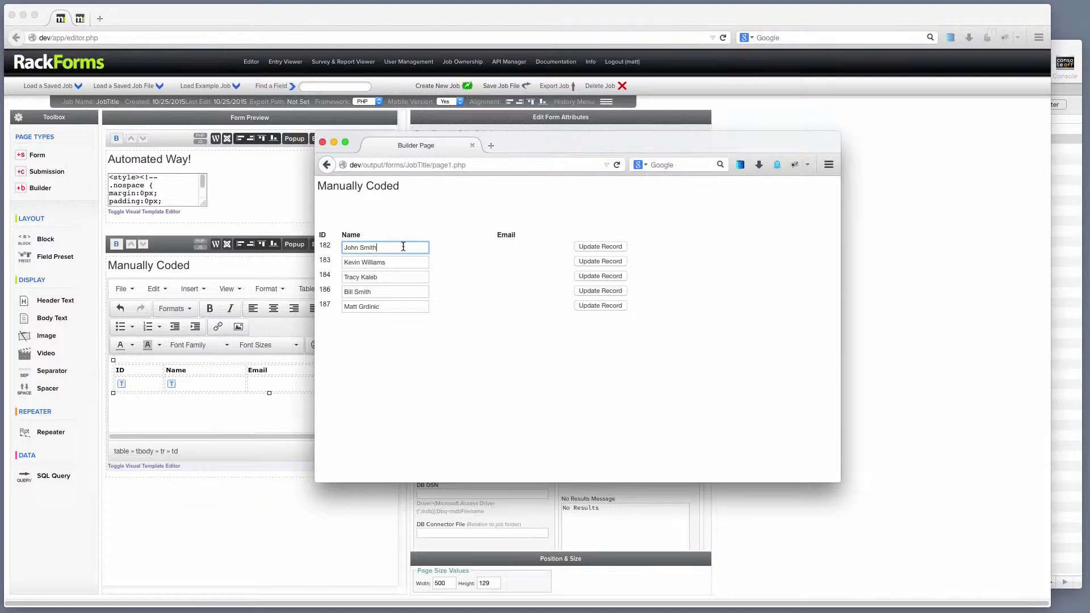
click(588, 248)
click(402, 247)
text(fgfgfg)
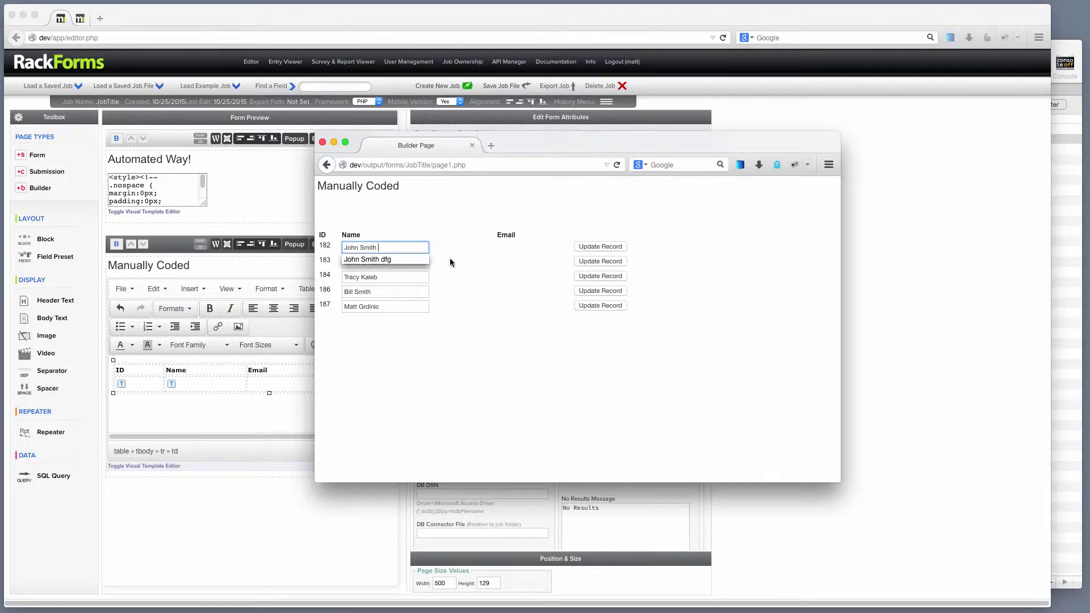
click(604, 248)
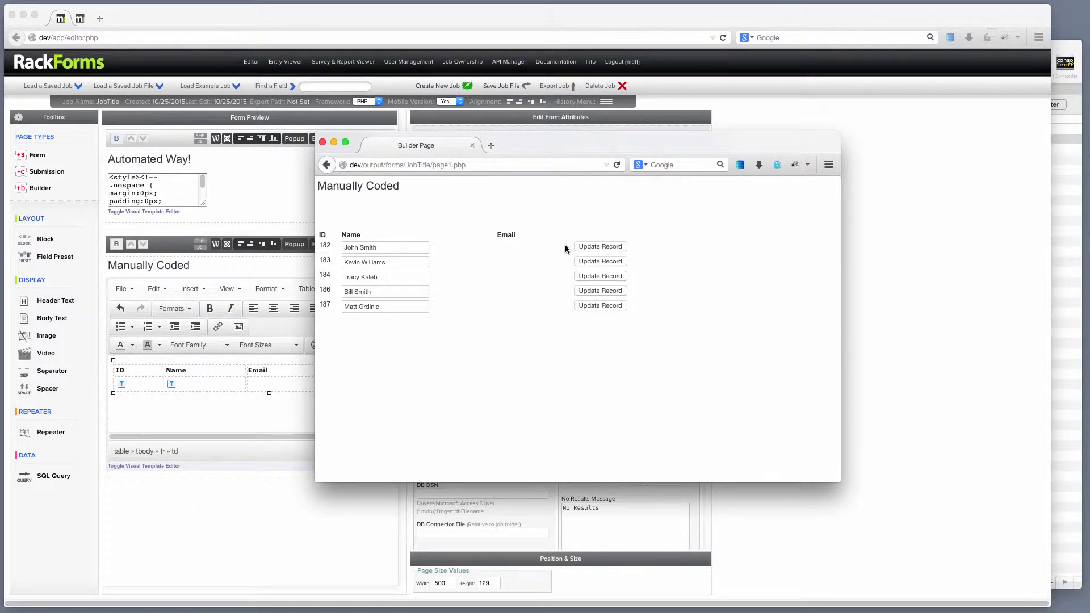
click(323, 142)
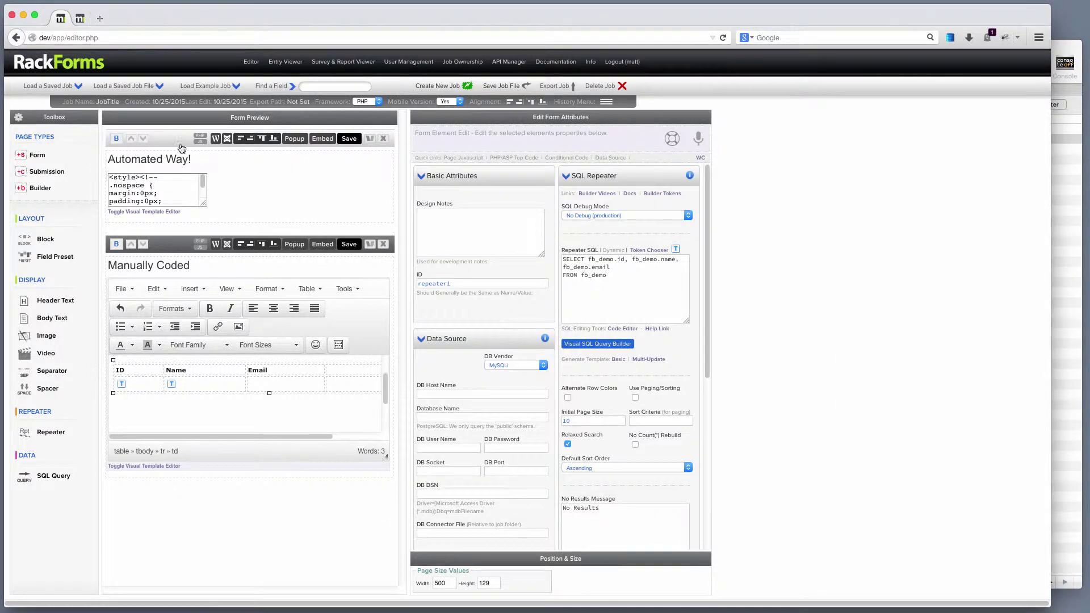
Step: Insert the email Update field token into the empty Email cell from the Token Chooser
mouse_move(154, 188)
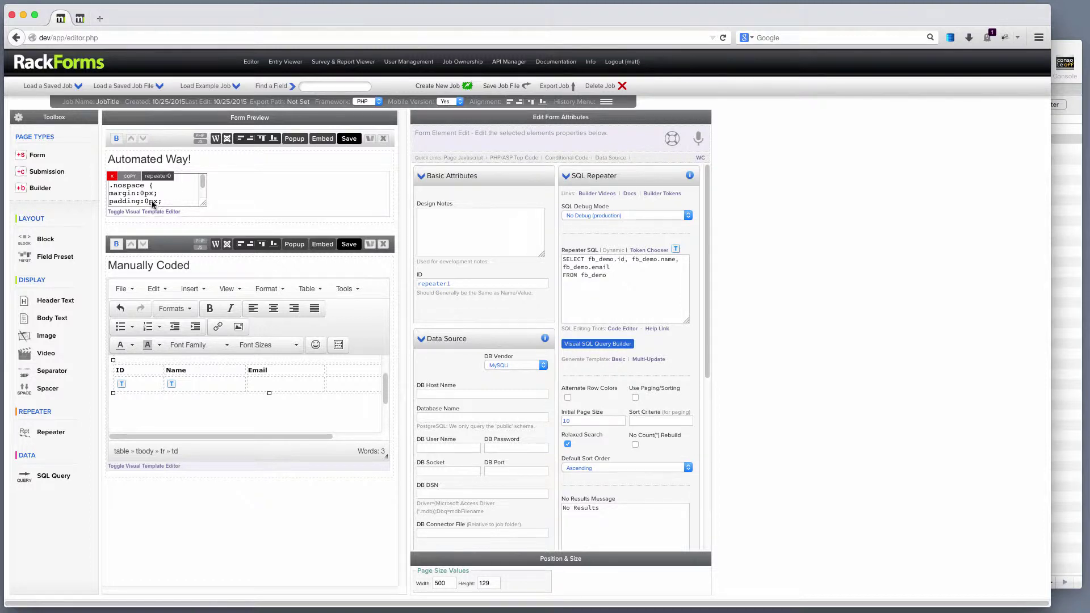
click(267, 379)
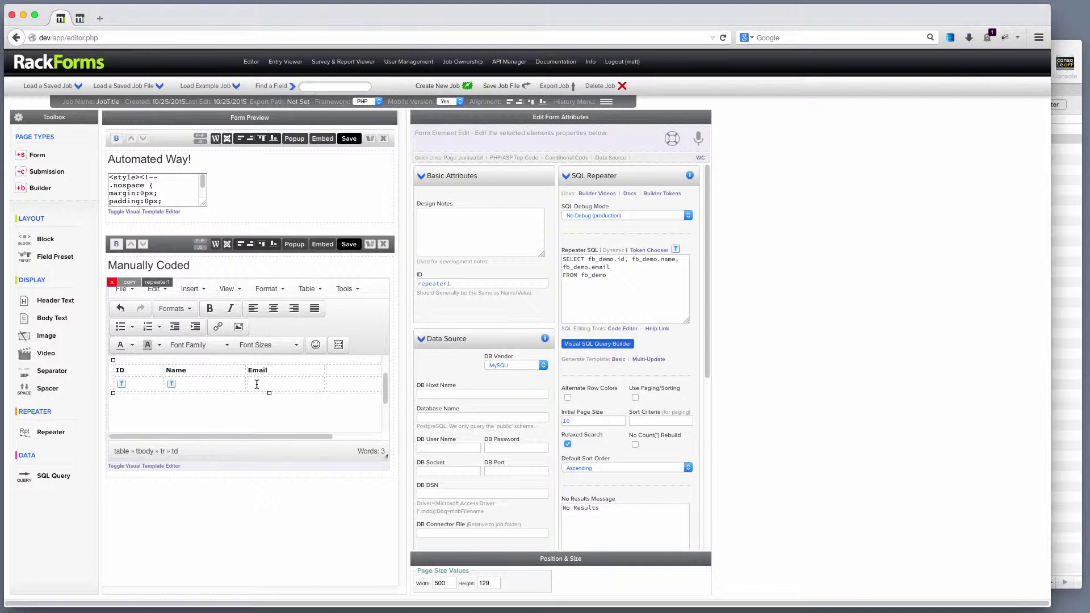
click(659, 251)
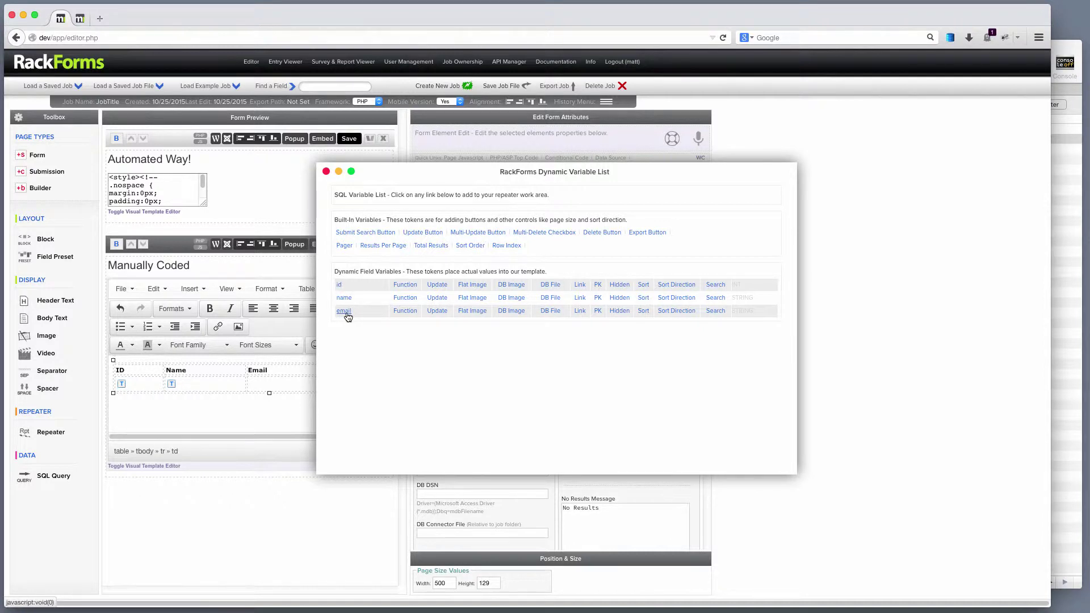
click(437, 311)
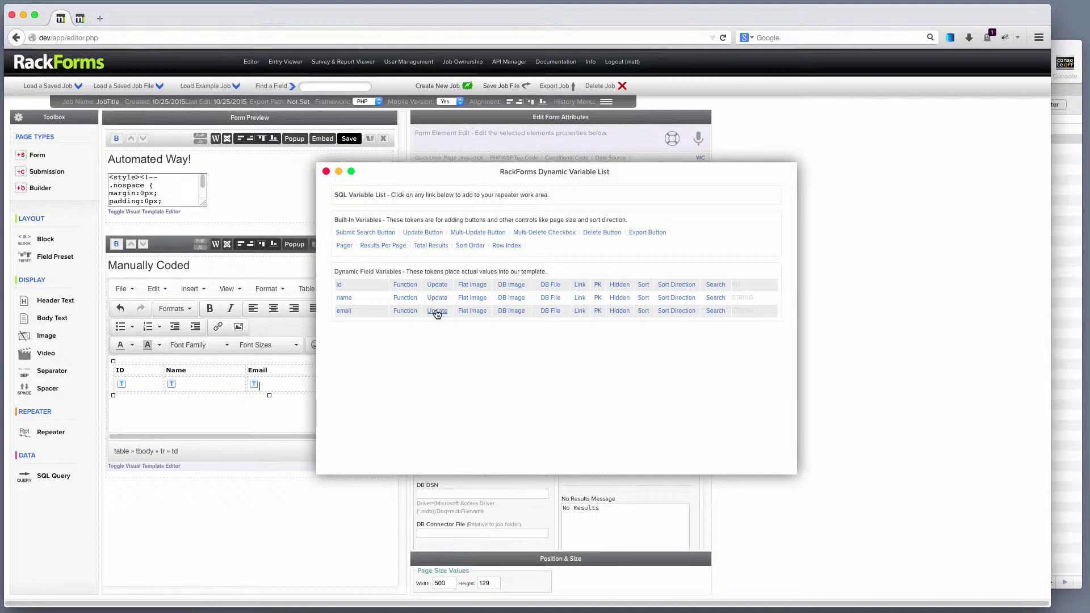
Step: Save and preview the form, confirming editable email boxes for all five records, then close it
click(326, 172)
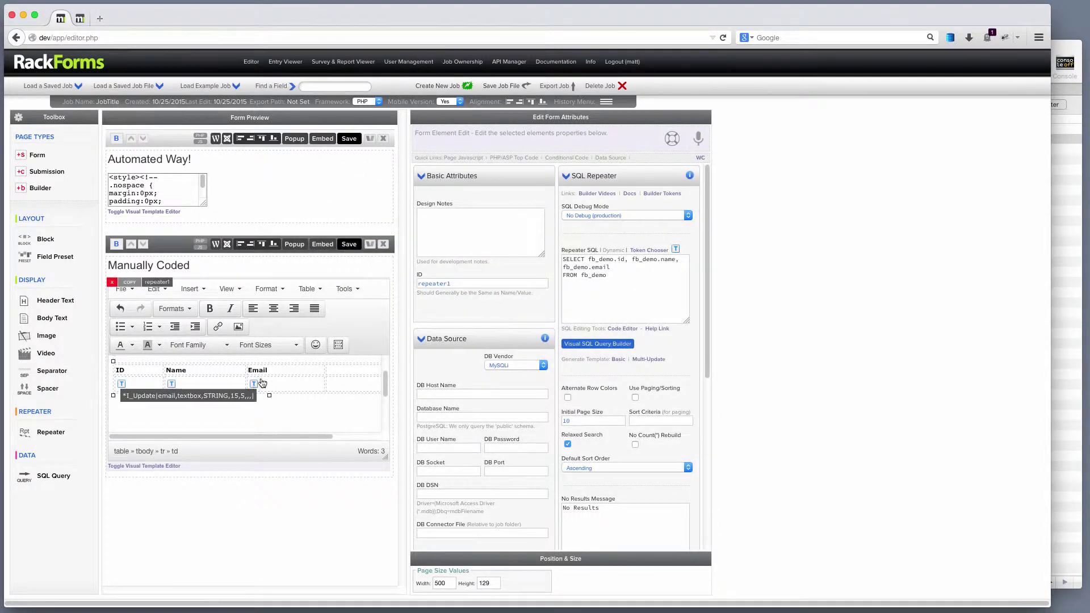
click(349, 244)
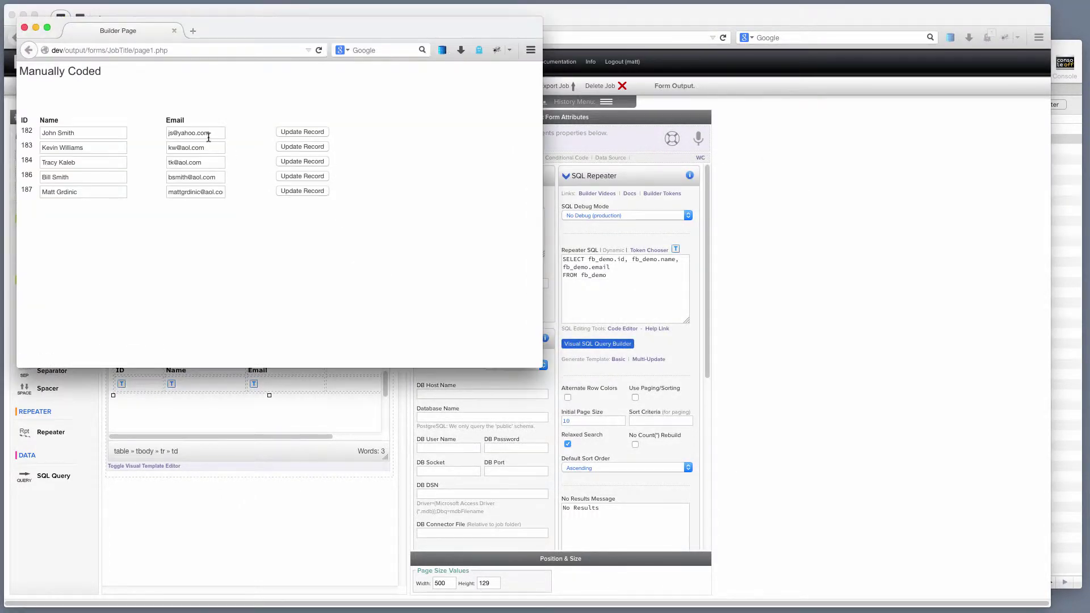
key(super+a)
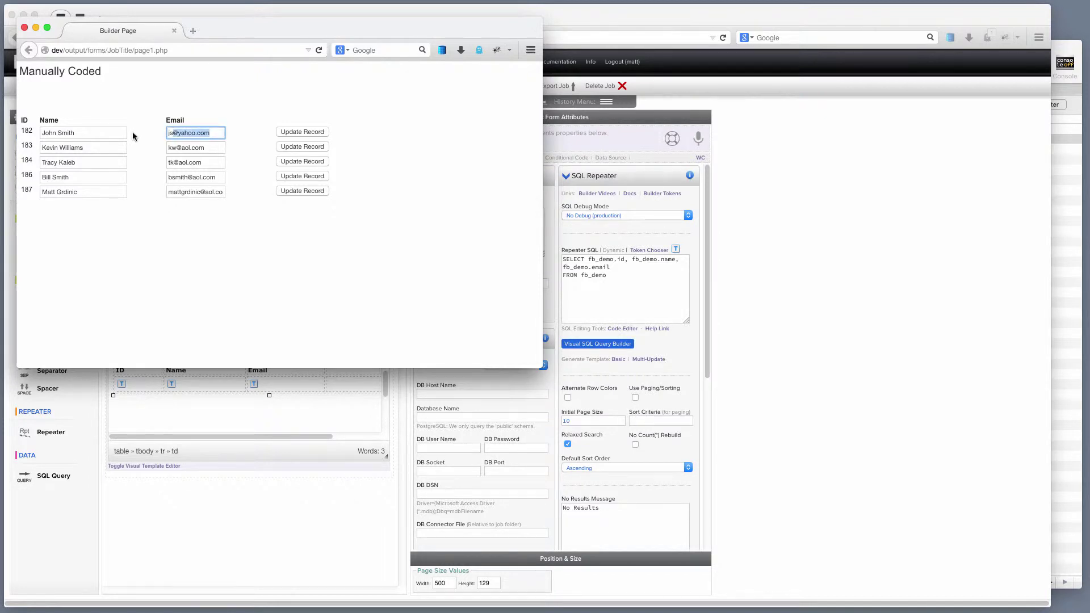
click(24, 28)
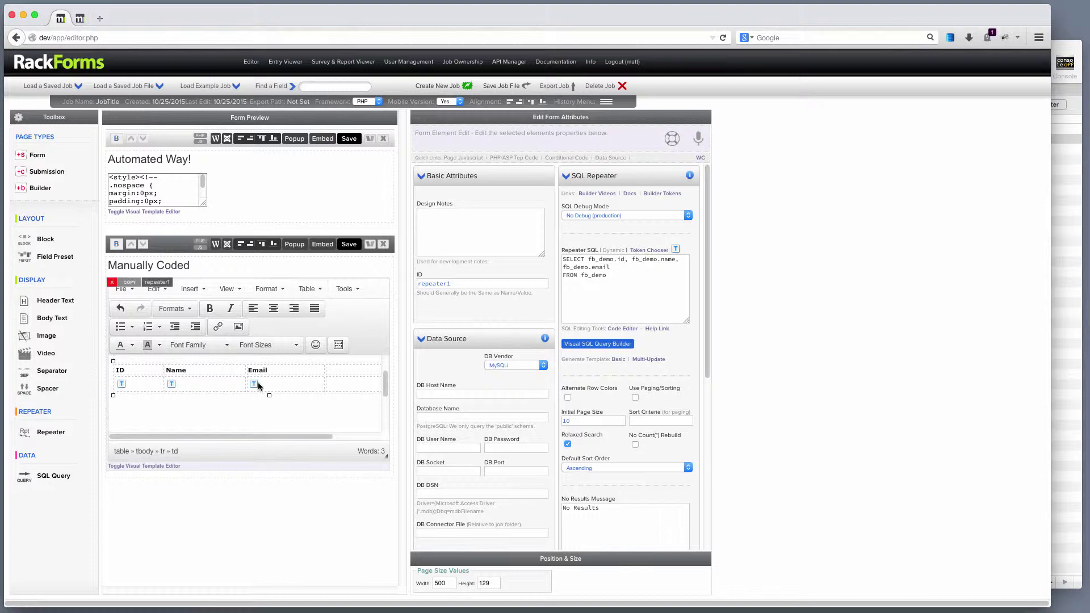
mouse_move(254, 386)
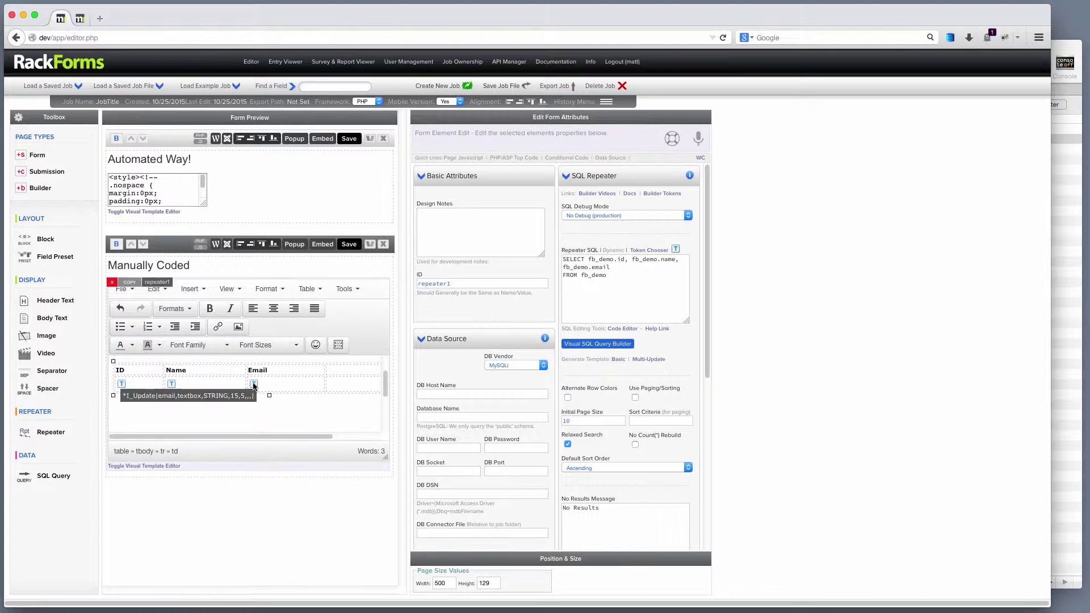
Step: Open the email token's properties and compare them against the fb_demo table in Sequel Pro
double_click(254, 385)
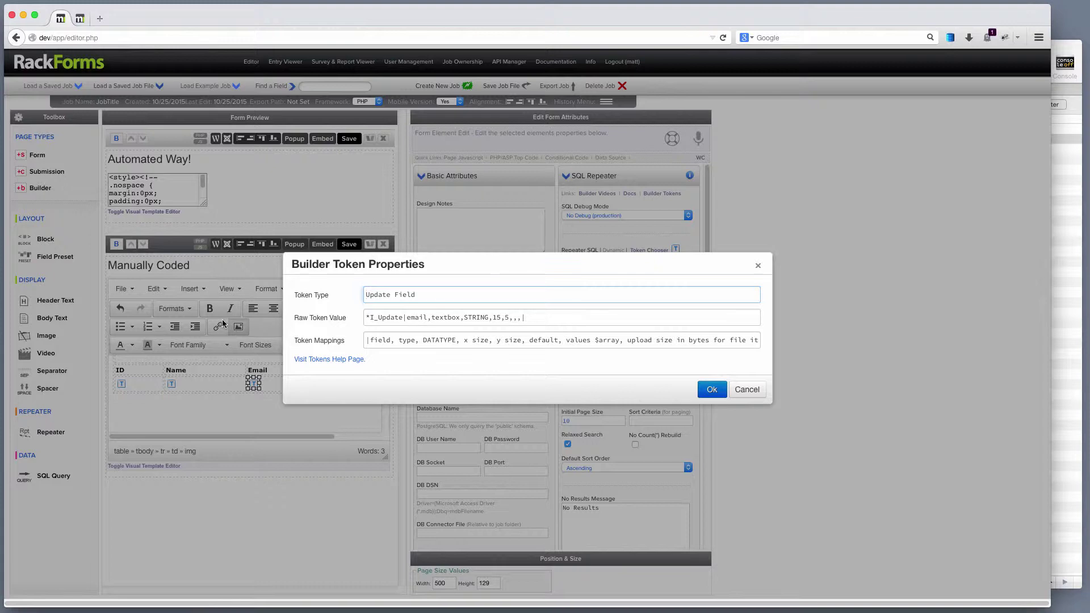
click(1061, 43)
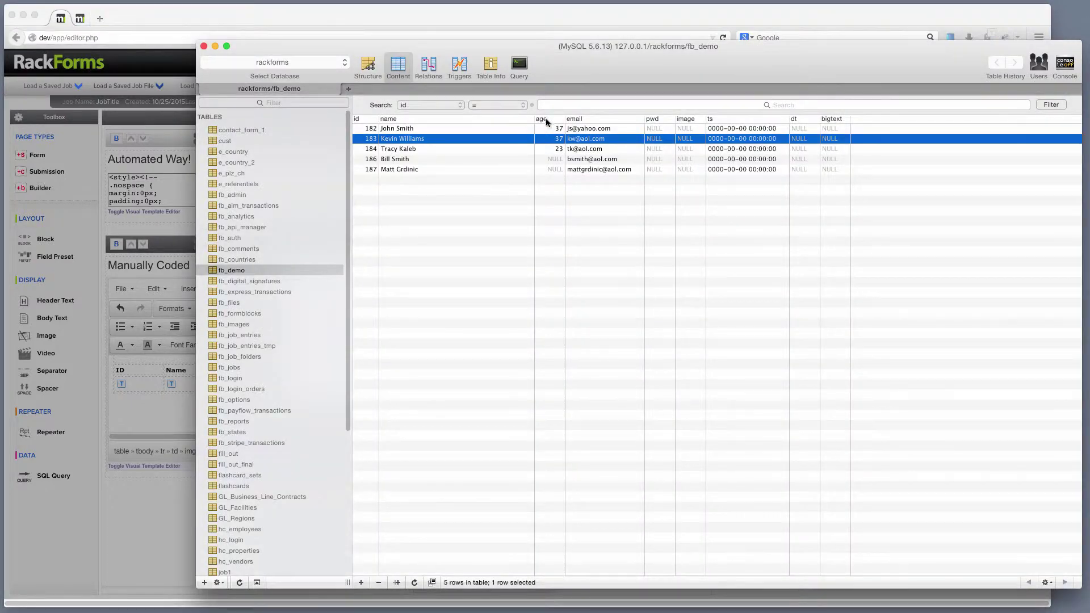
click(175, 338)
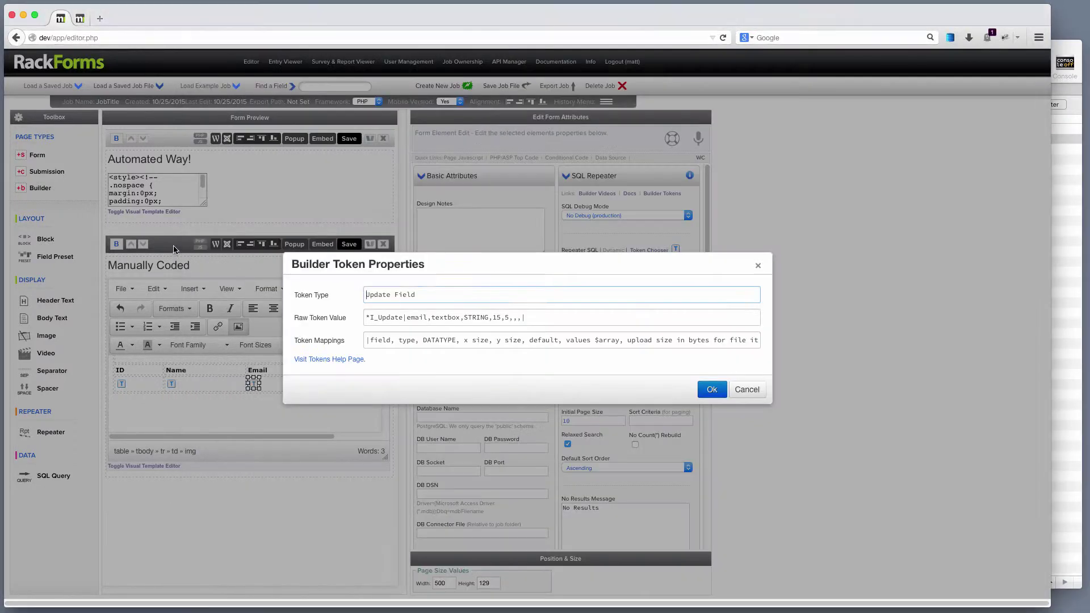
Step: Try replacing email with 'age' and textbox with 'select' in the raw token, undoing both
double_click(417, 317)
text(age)
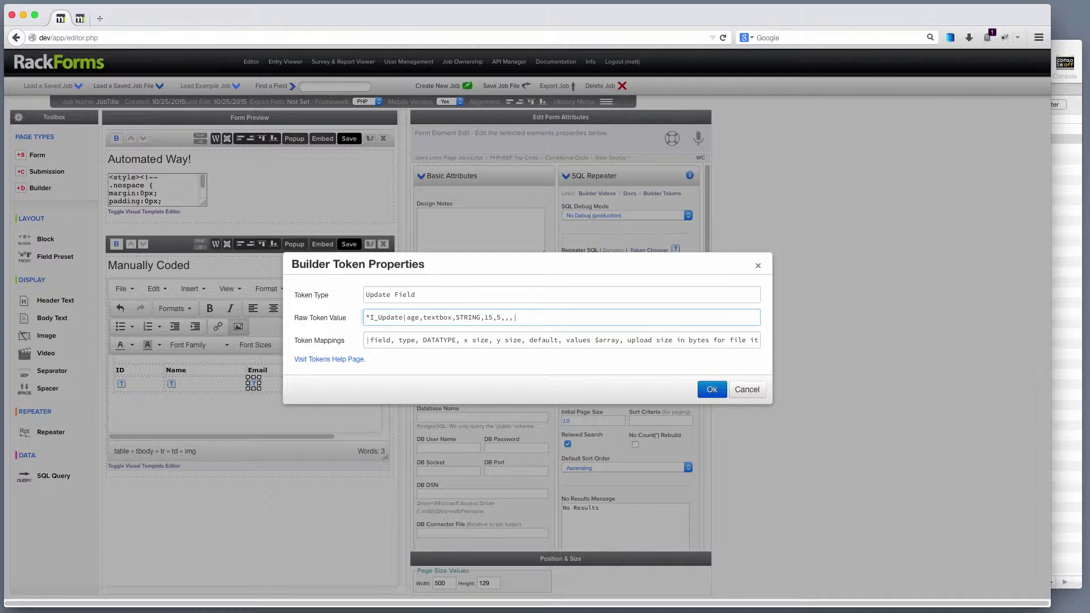
key(super+z)
double_click(454, 317)
text(select)
key(super+z)
drag(720, 343, 769, 341)
Step: Compare the email token's parts (email, textbox, STRING) with the field order in the token mappings
click(624, 340)
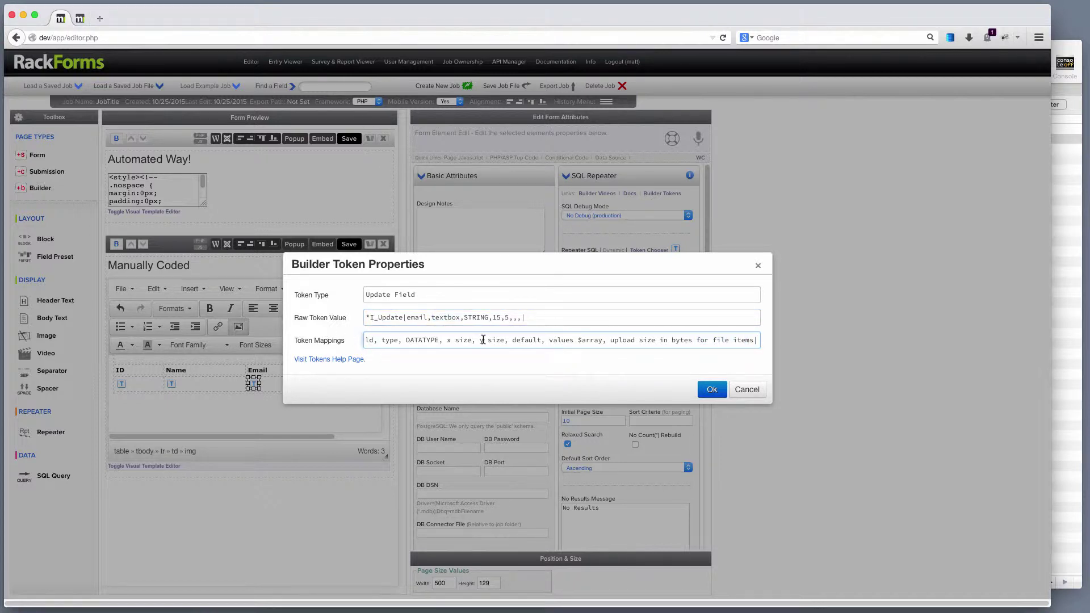
drag(393, 339, 418, 339)
click(398, 339)
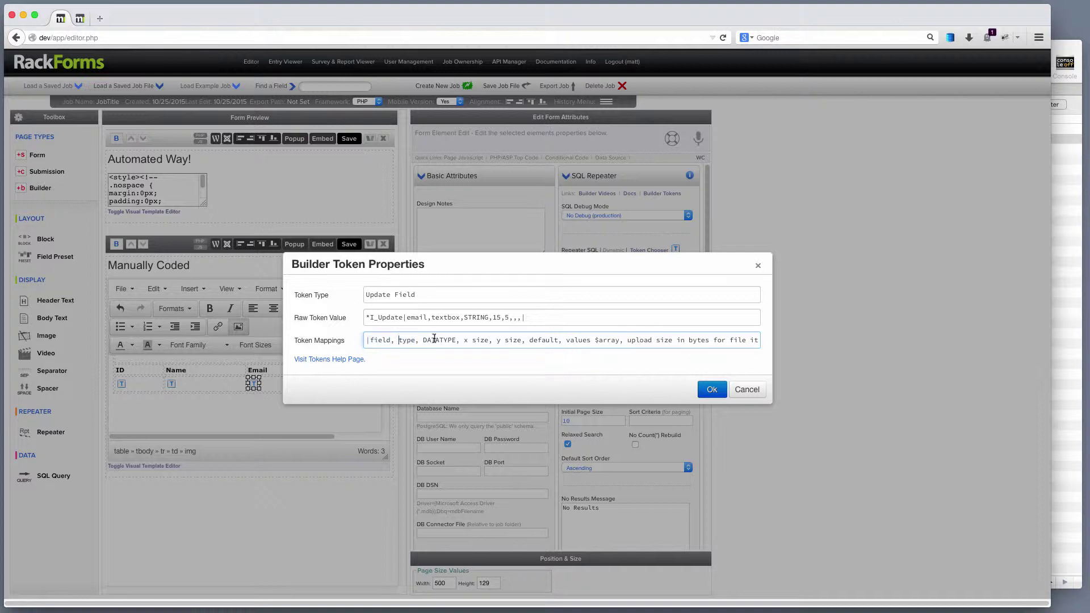
double_click(404, 317)
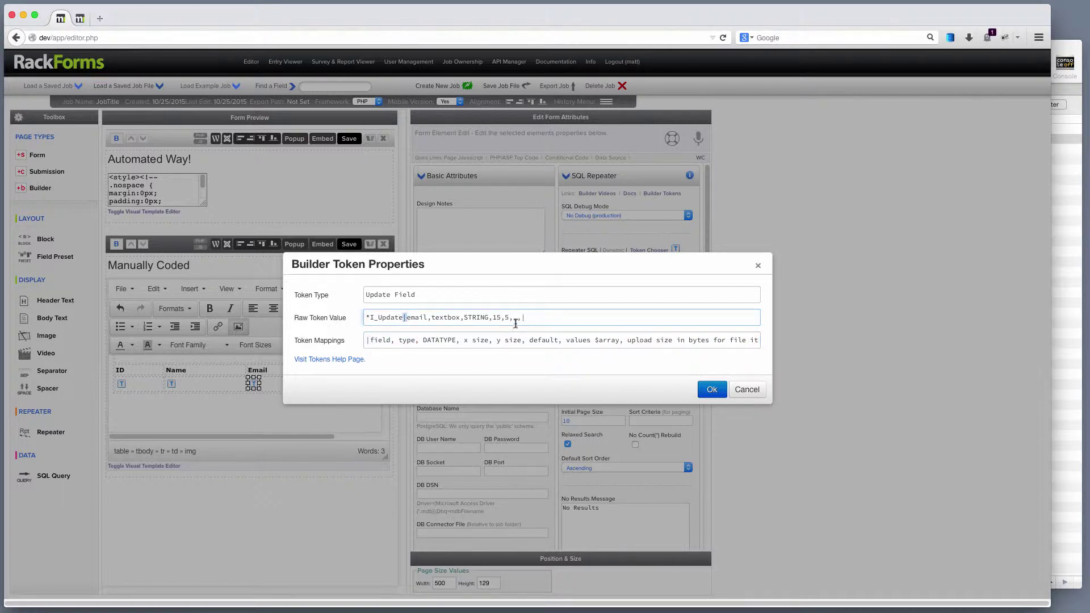
click(382, 340)
double_click(420, 318)
click(406, 340)
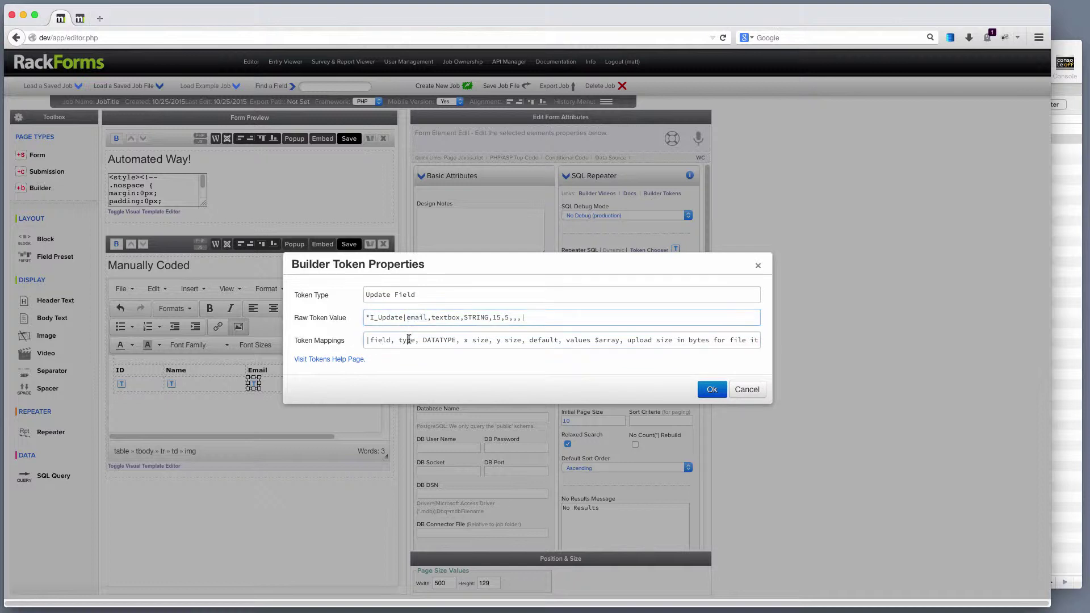
double_click(445, 317)
double_click(442, 340)
double_click(474, 317)
click(467, 339)
Step: Change the email token's x size from 15 to 25, confirm, and save to preview the form
double_click(498, 318)
click(500, 317)
key(BackSpace)
text(2)
drag(570, 340, 620, 340)
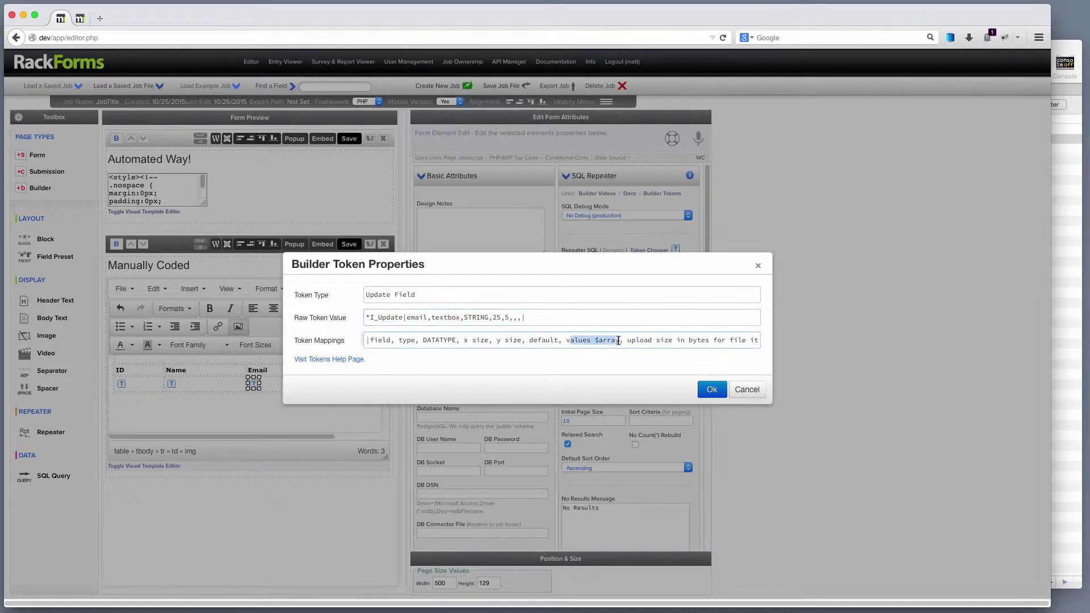
click(518, 318)
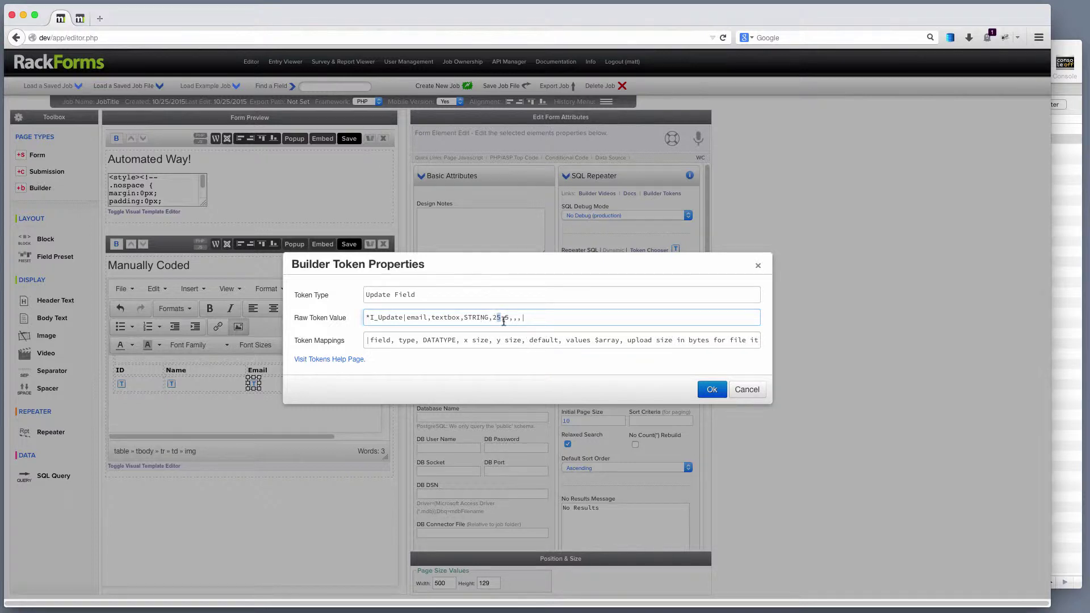
click(712, 389)
click(347, 246)
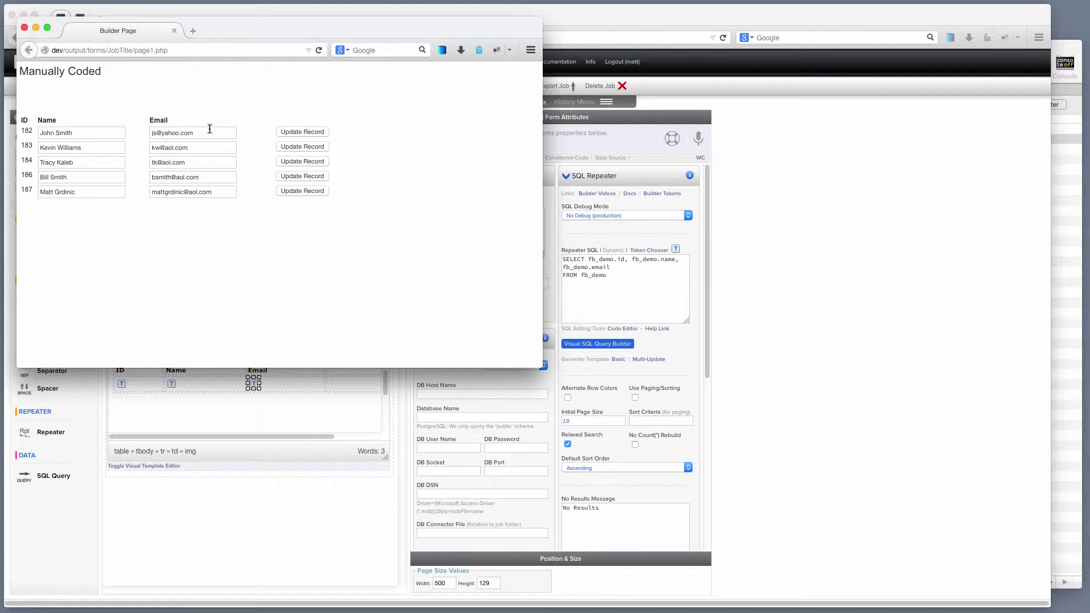
click(24, 27)
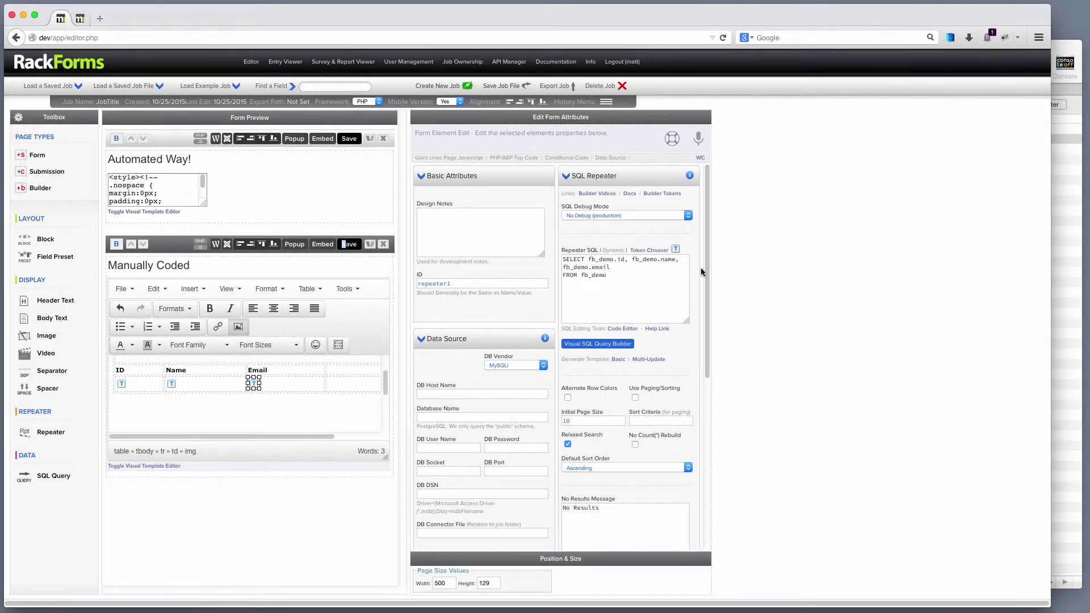
drag(708, 268, 712, 462)
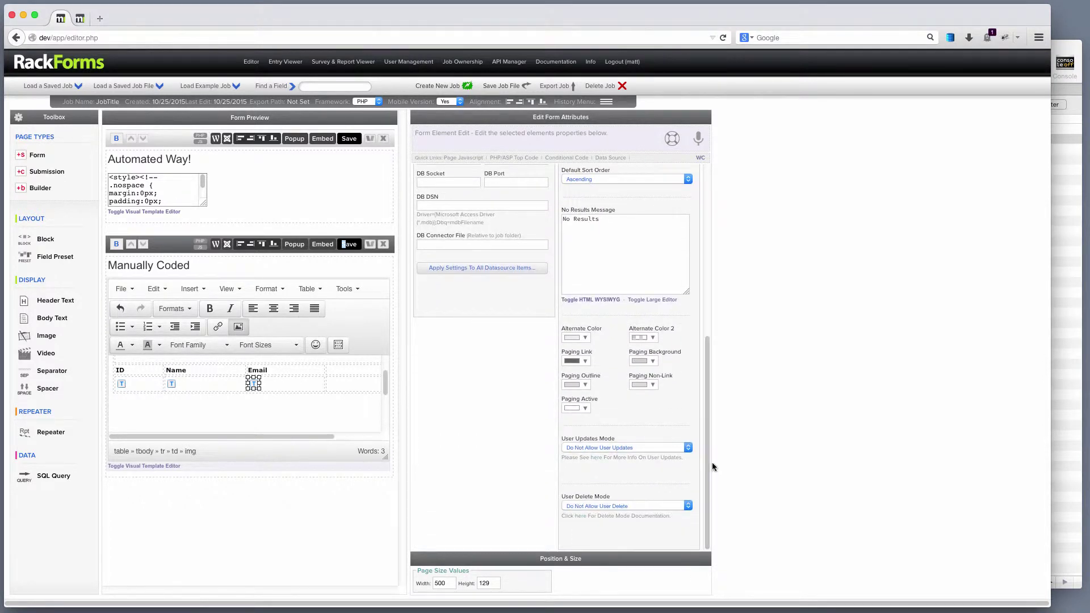
drag(559, 437, 580, 445)
click(601, 448)
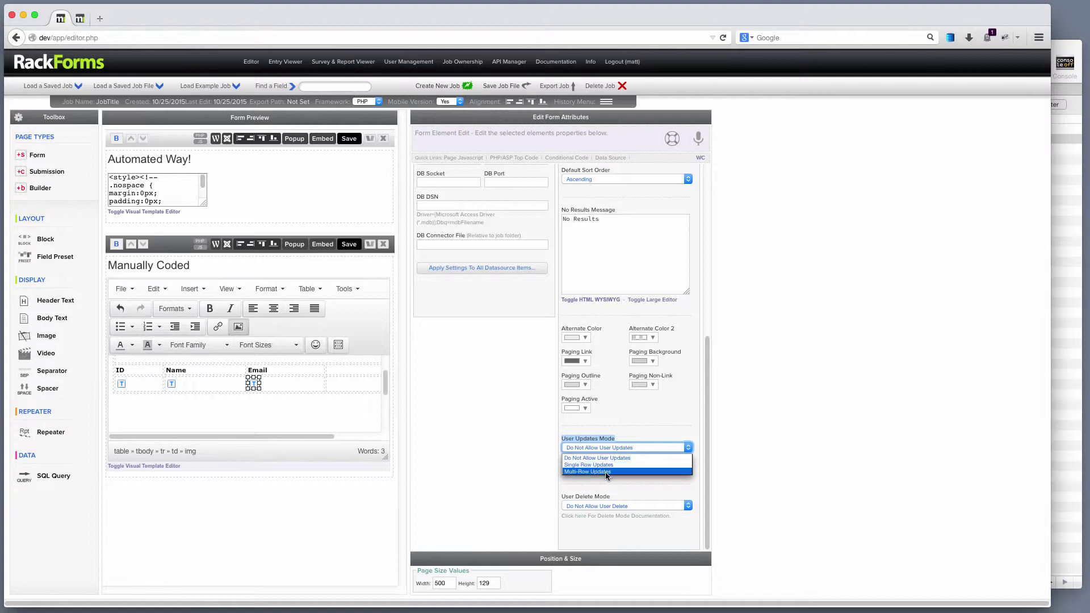
click(711, 355)
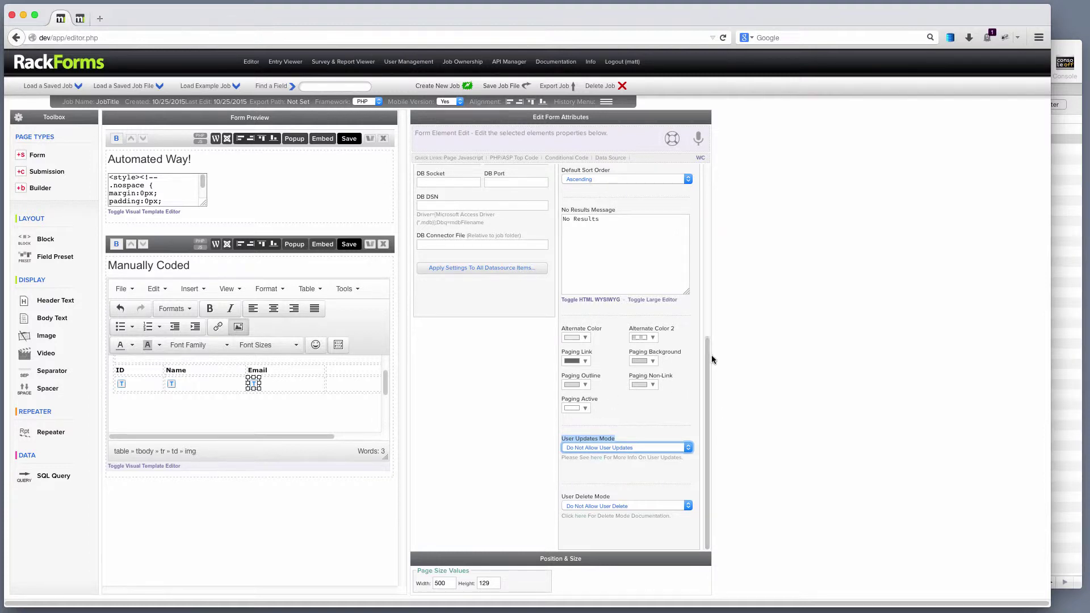
scroll(583, 364, up, 5)
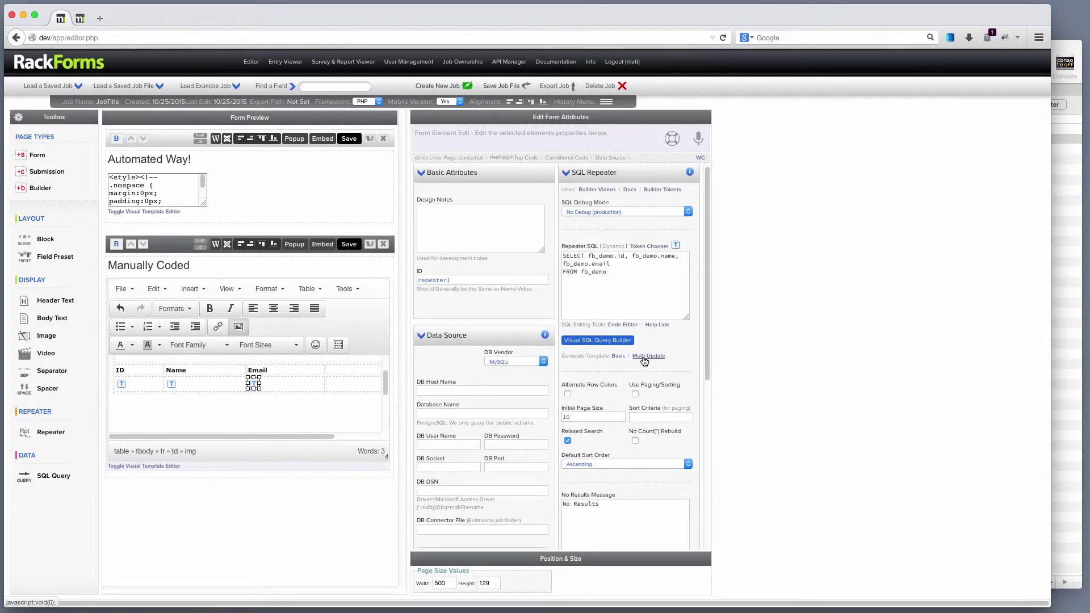
Step: Set Repeater1's User Updates Mode to Single Row Updates
scroll(709, 352, down, 5)
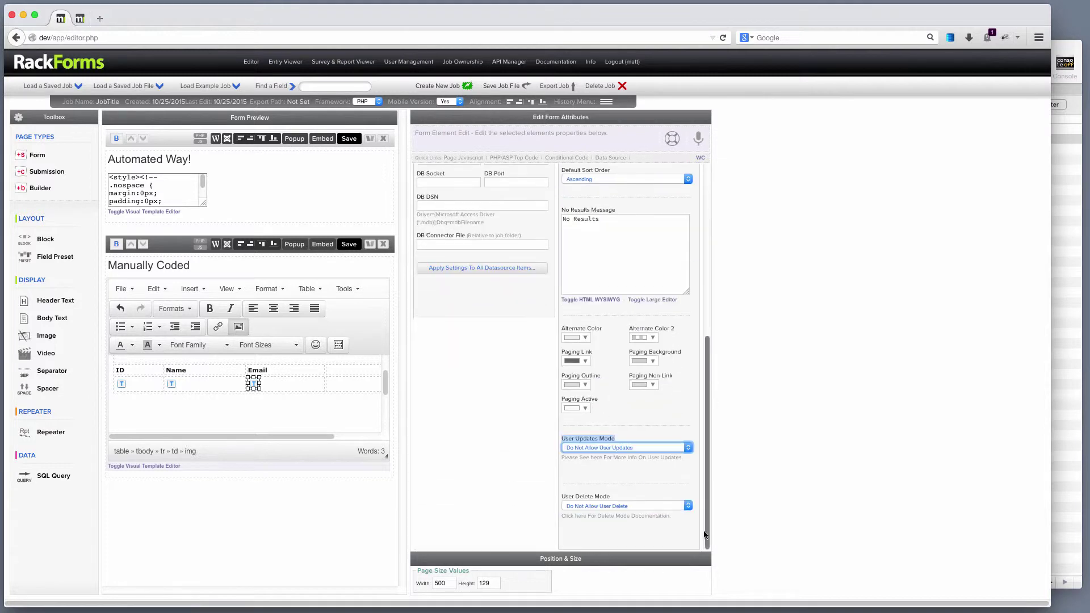
click(625, 447)
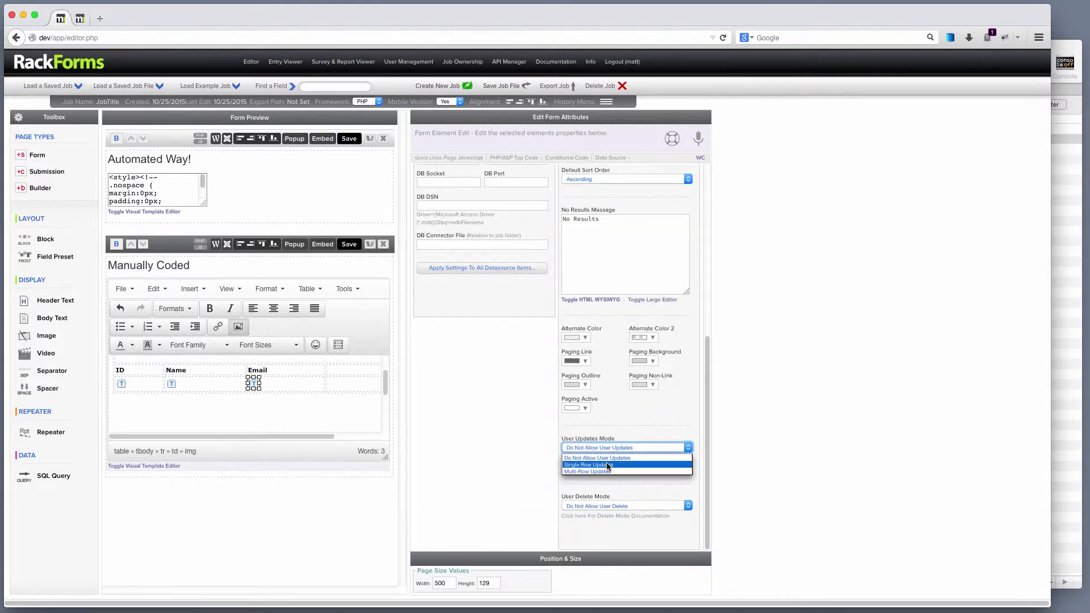
click(616, 464)
Step: Look over the new Repeater Update SQL and variable list fields, then switch to Sequel Pro
scroll(548, 435, down, 5)
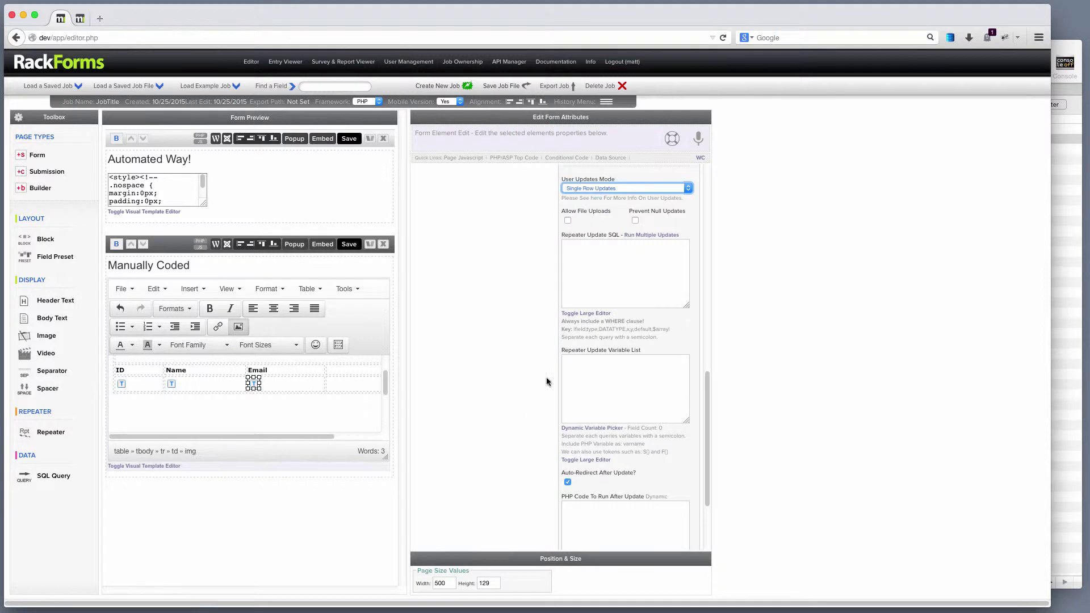
click(580, 269)
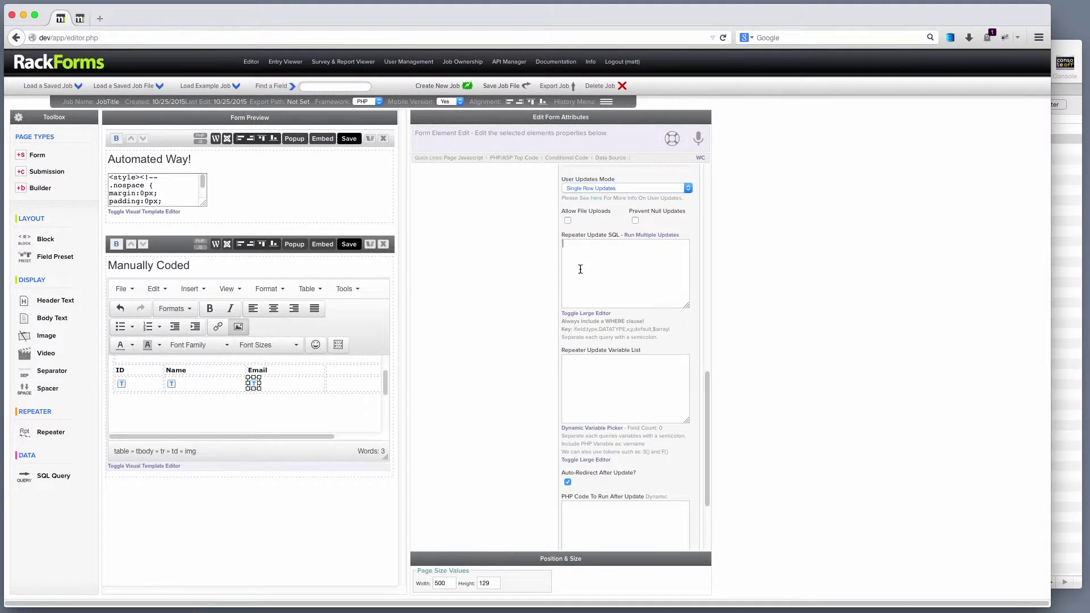
click(607, 362)
click(608, 260)
click(1062, 168)
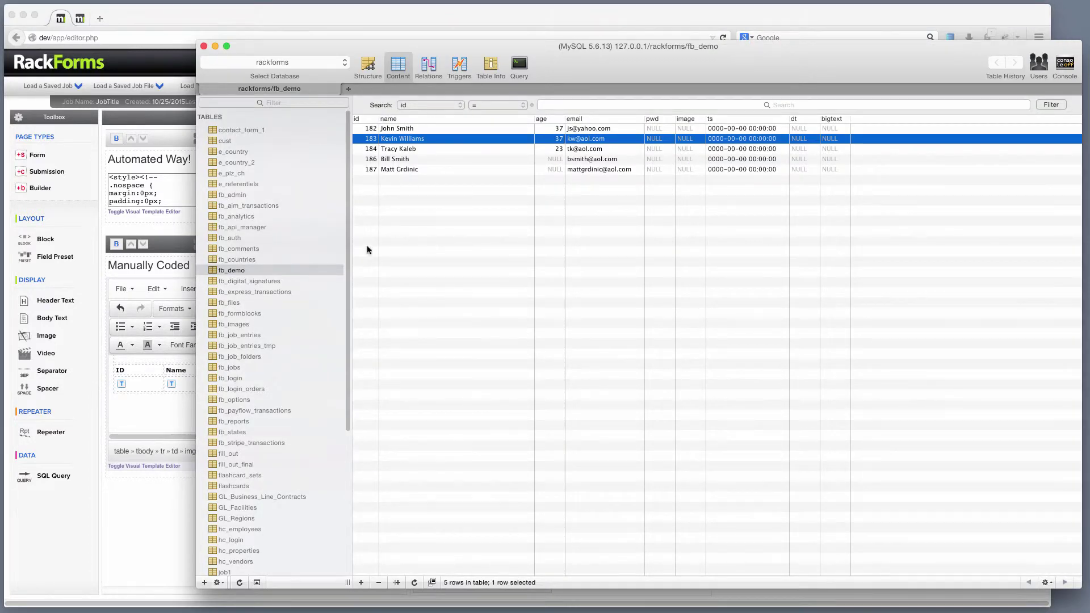
Step: Draft and test-run the query UPDATE fb_demo SET name = ?, email = ? in the Query tab
click(518, 68)
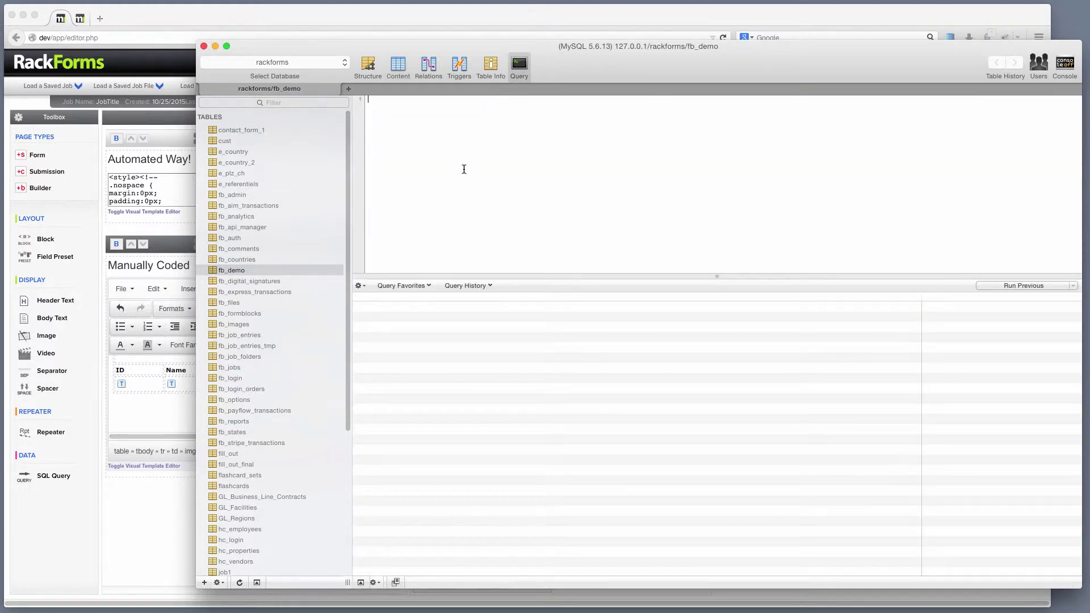
text(UPDATE fb_demo SET name = ?)
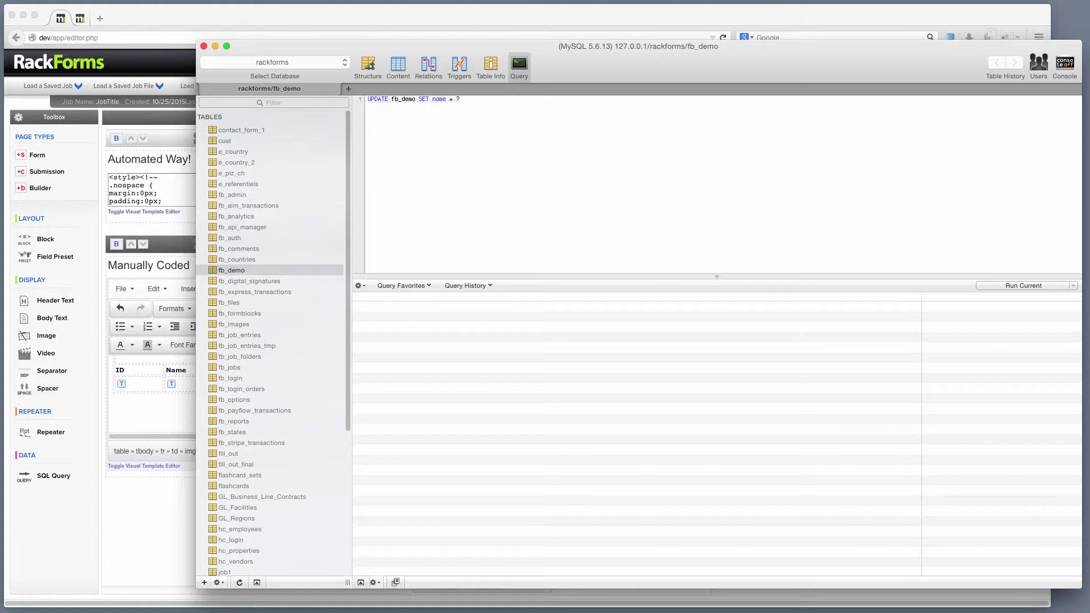
text(, email = ?)
click(450, 170)
drag(503, 118, 487, 118)
key(super+r)
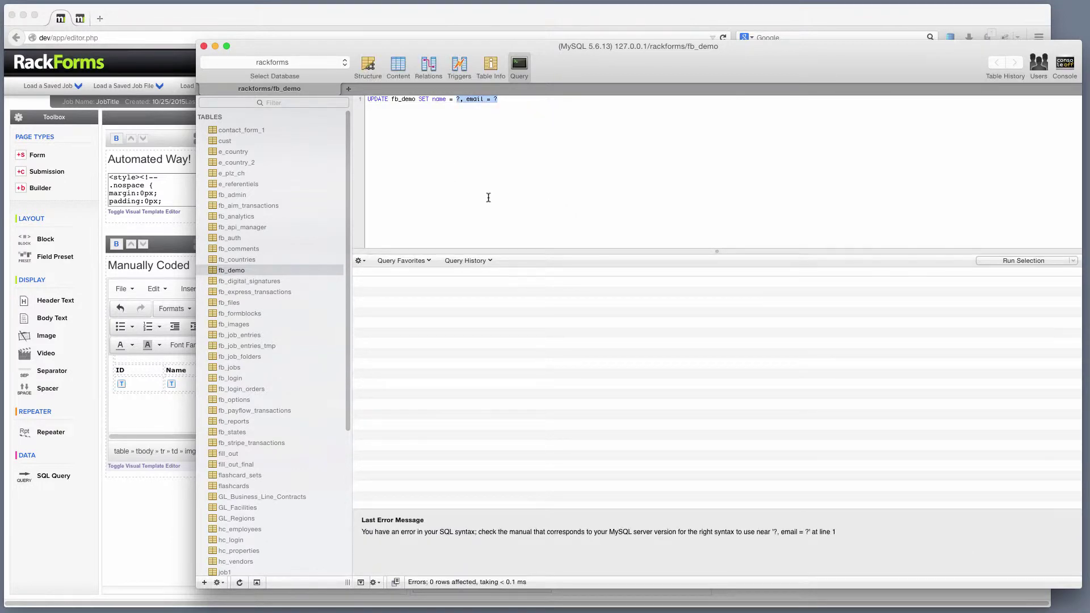
Step: Replace both ? placeholders with '' and run the update, then view the emptied fb_demo rows
click(457, 99)
double_click(458, 100)
text('')
key(BackSpace)
key(BackSpace)
key(BackSpace)
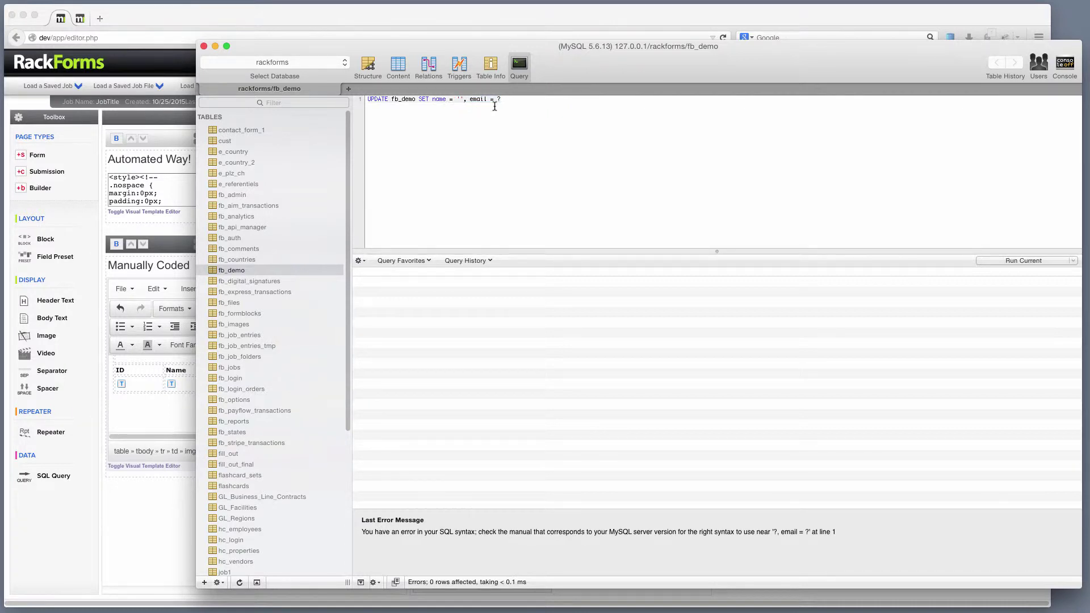
double_click(499, 99)
text(')
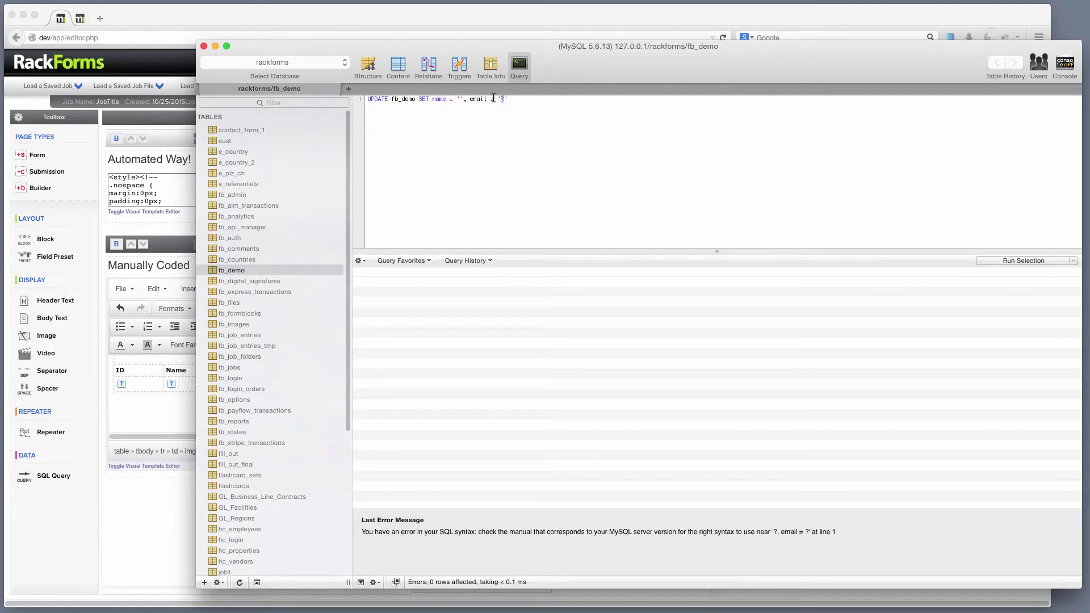
key(BackSpace)
key(super+r)
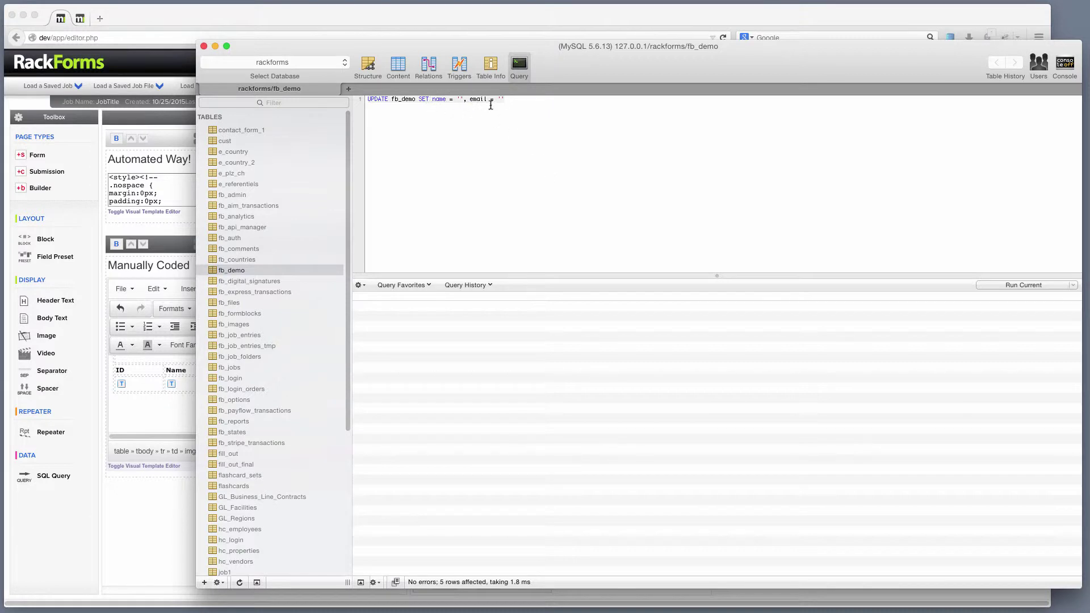
key(super+a)
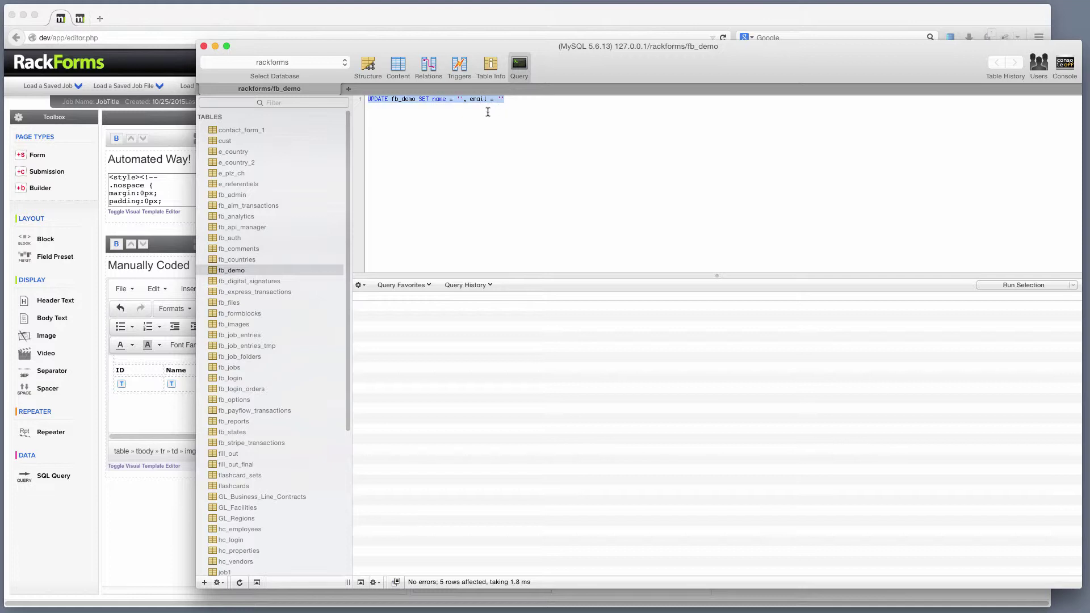
click(397, 67)
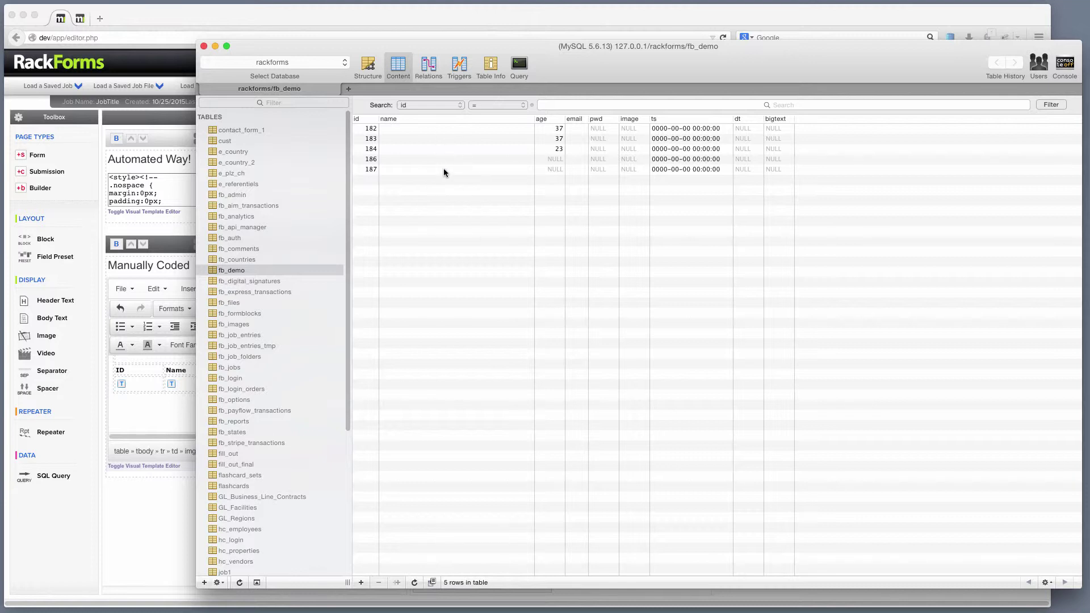
Step: Enter a person's name and e-mail address into row 182's empty cells
double_click(458, 129)
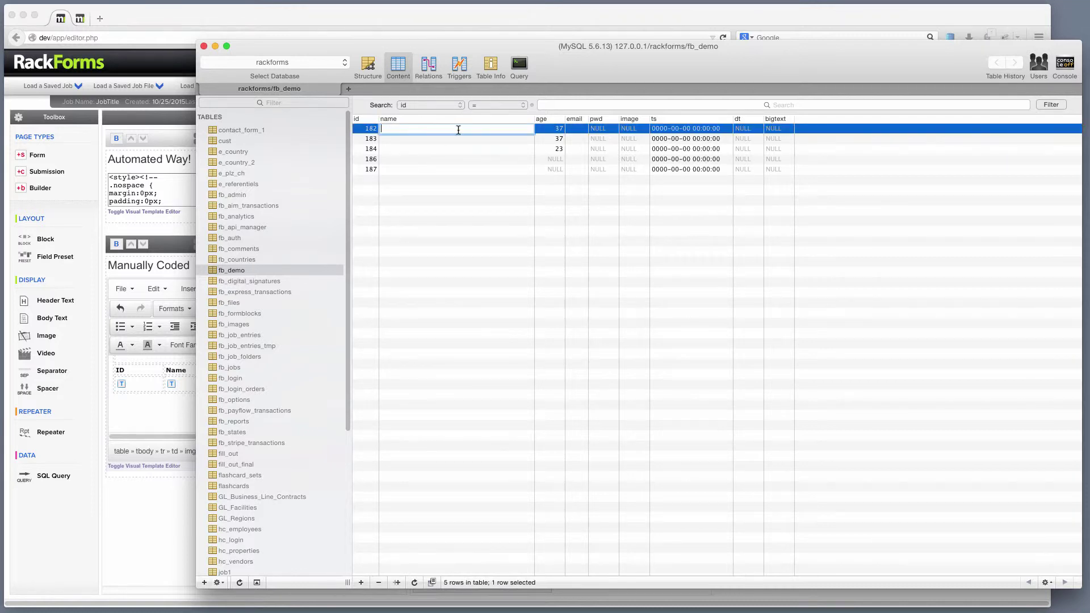
key(Tab)
key(Tab)
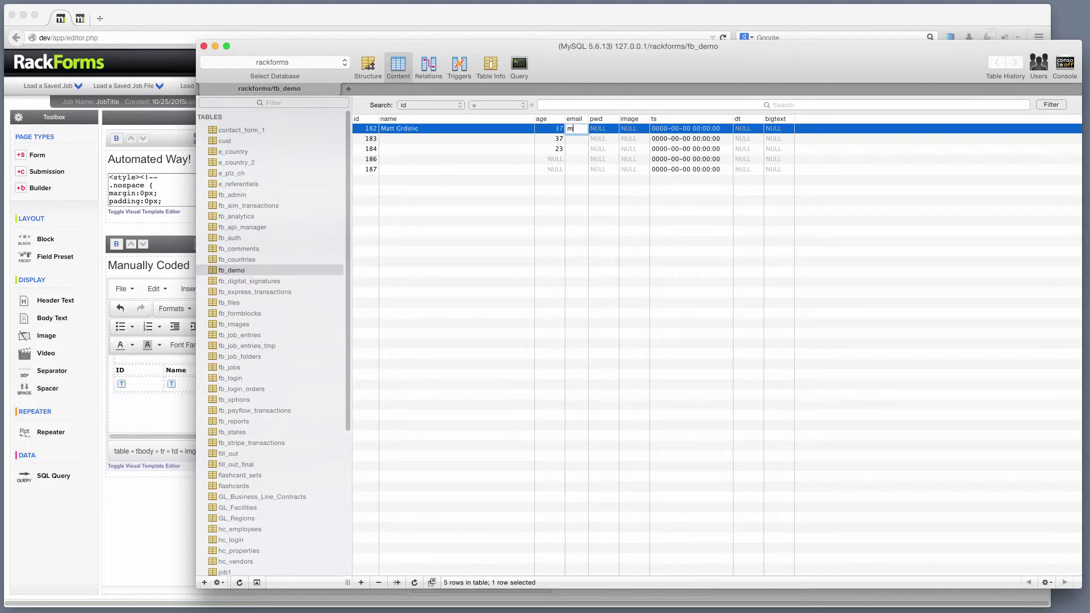
click(465, 138)
Step: Enter a person's name and e-mail address into row 183's empty cells and commit the edit
double_click(465, 137)
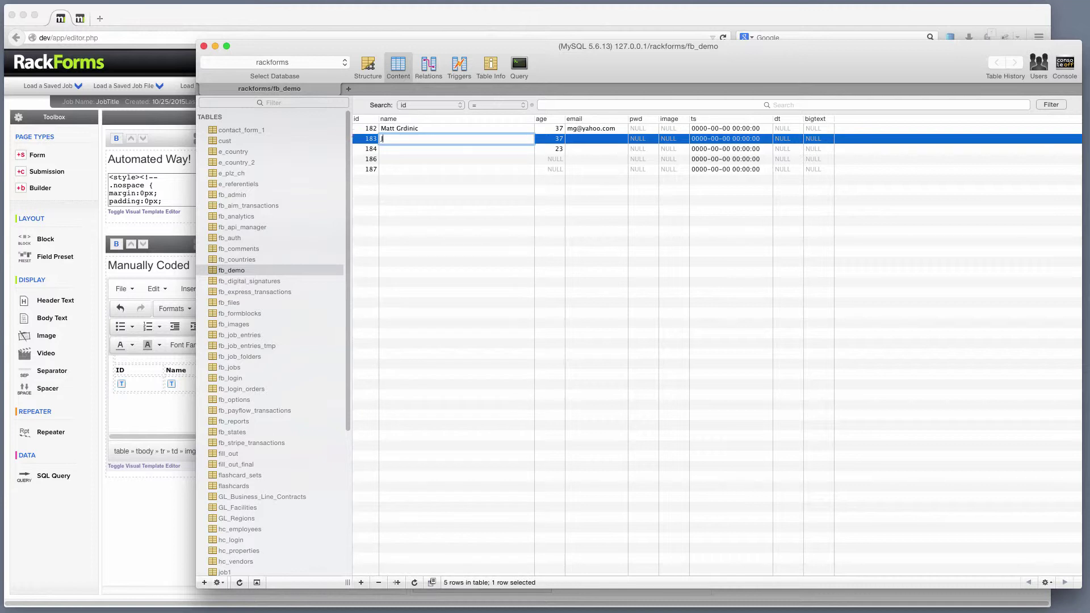
text(Joe Smith)
key(Tab)
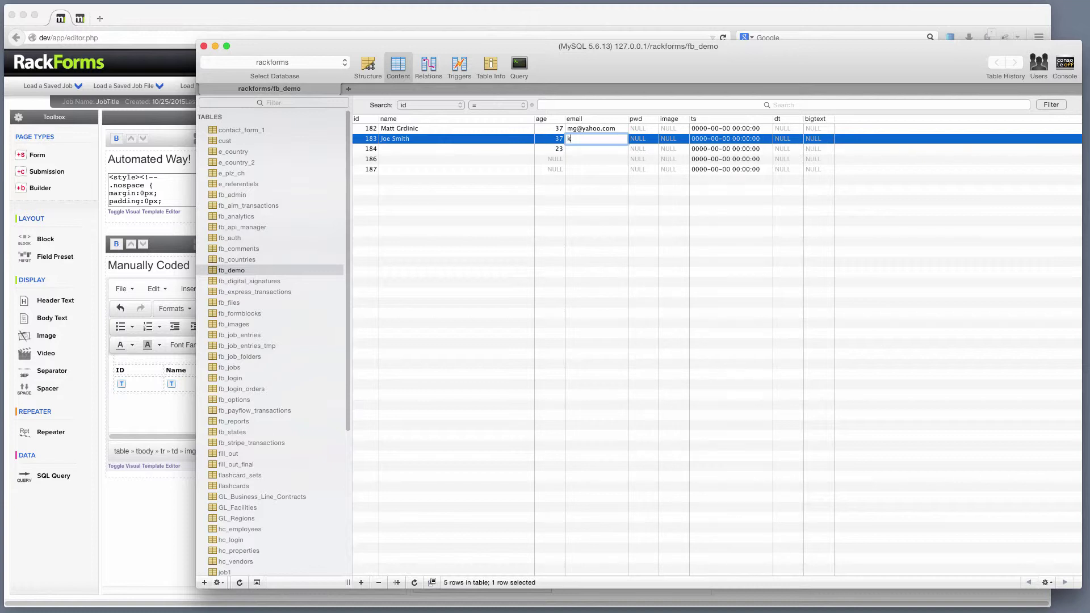
key(Tab)
click(522, 160)
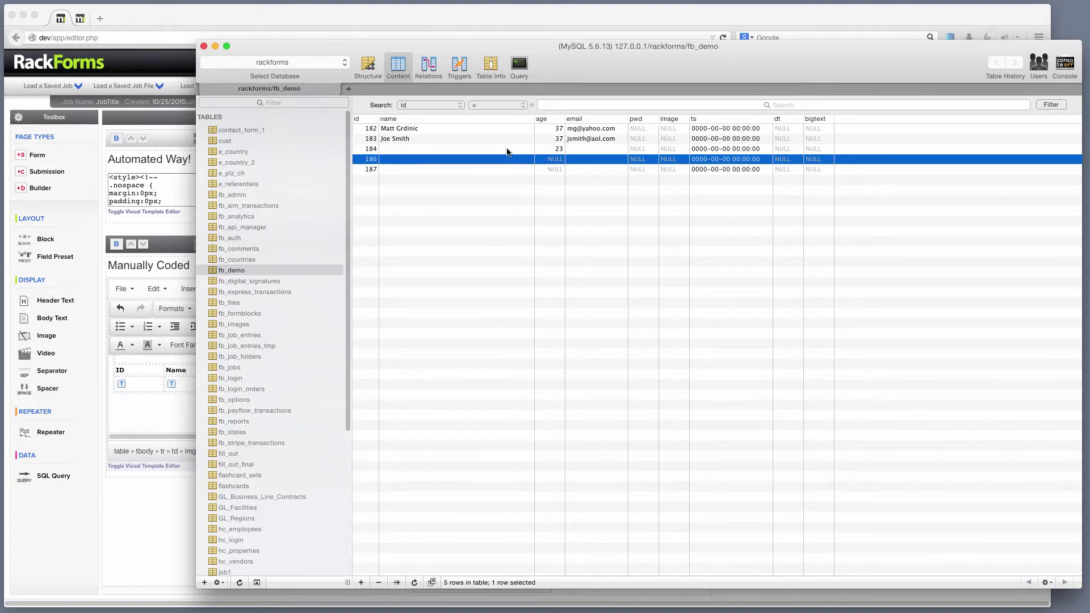
Step: Append WHERE id = 182 to the blanking UPDATE query and run it
click(520, 69)
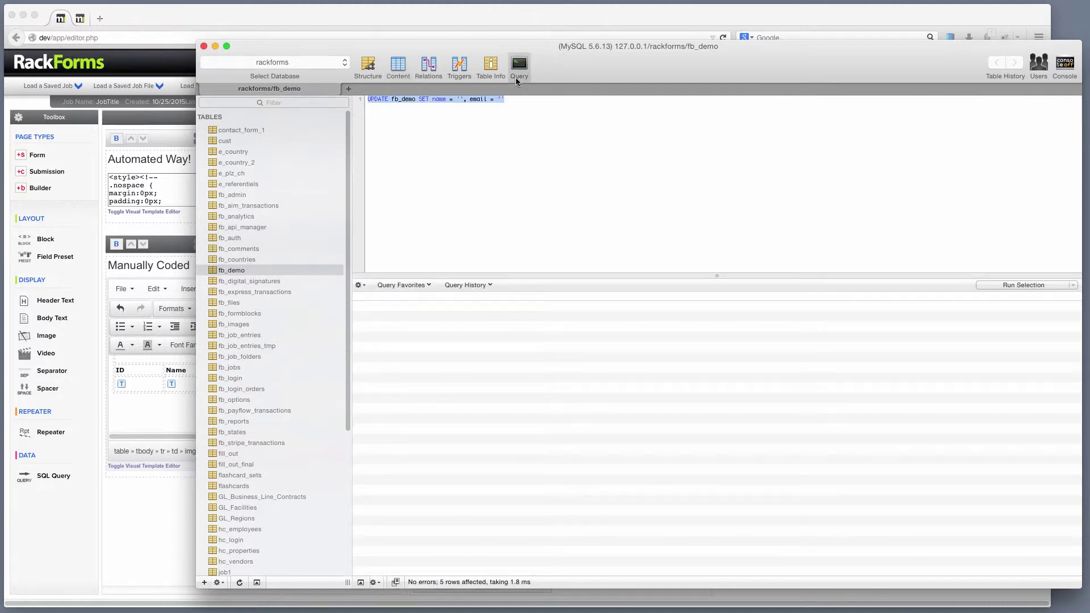
click(530, 102)
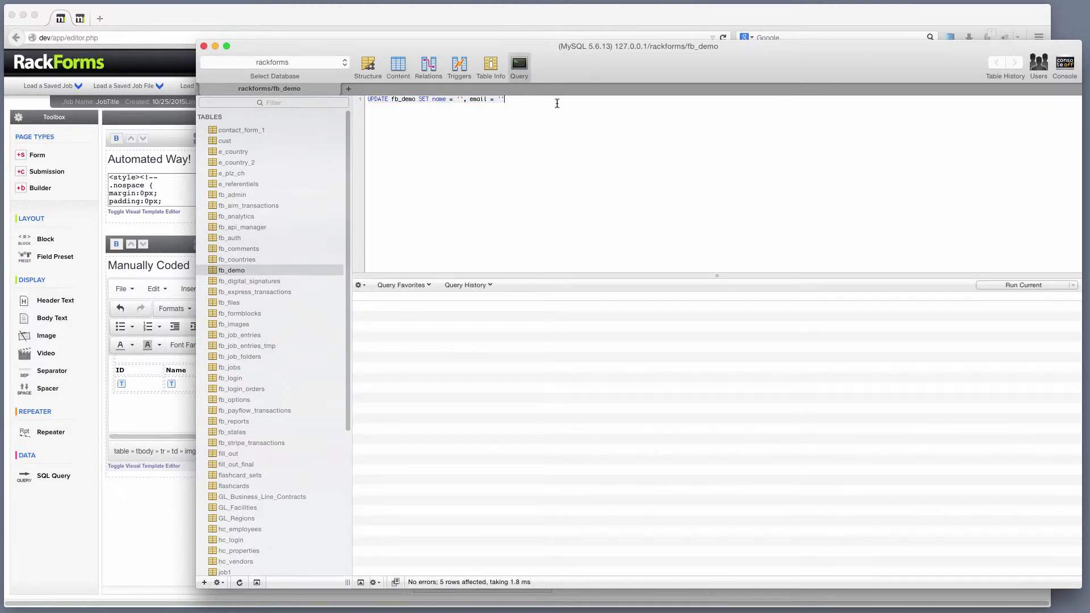
text(WHERE id =)
click(397, 65)
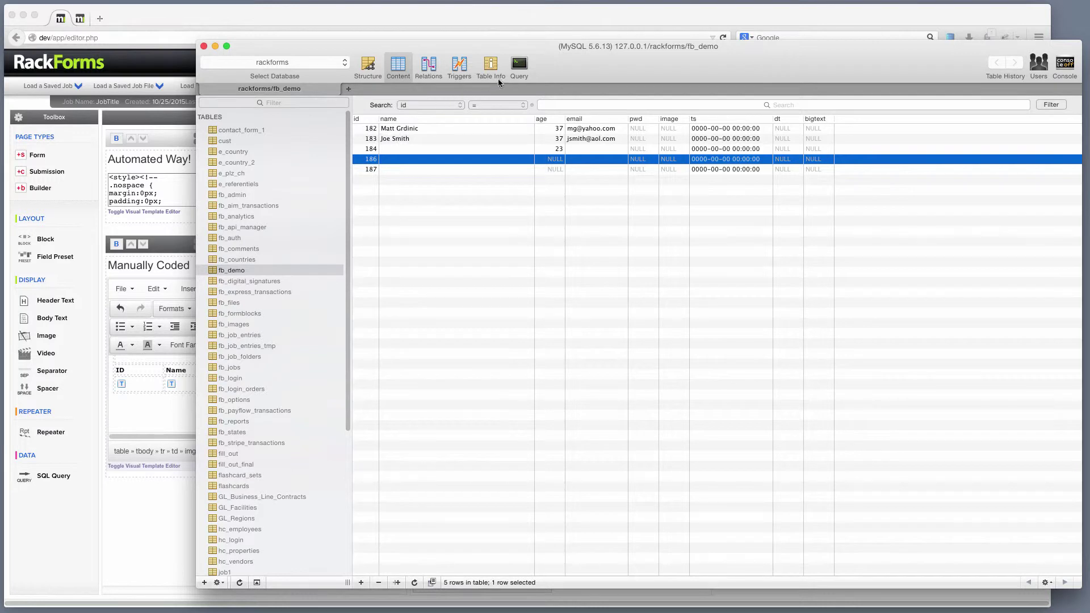
click(519, 67)
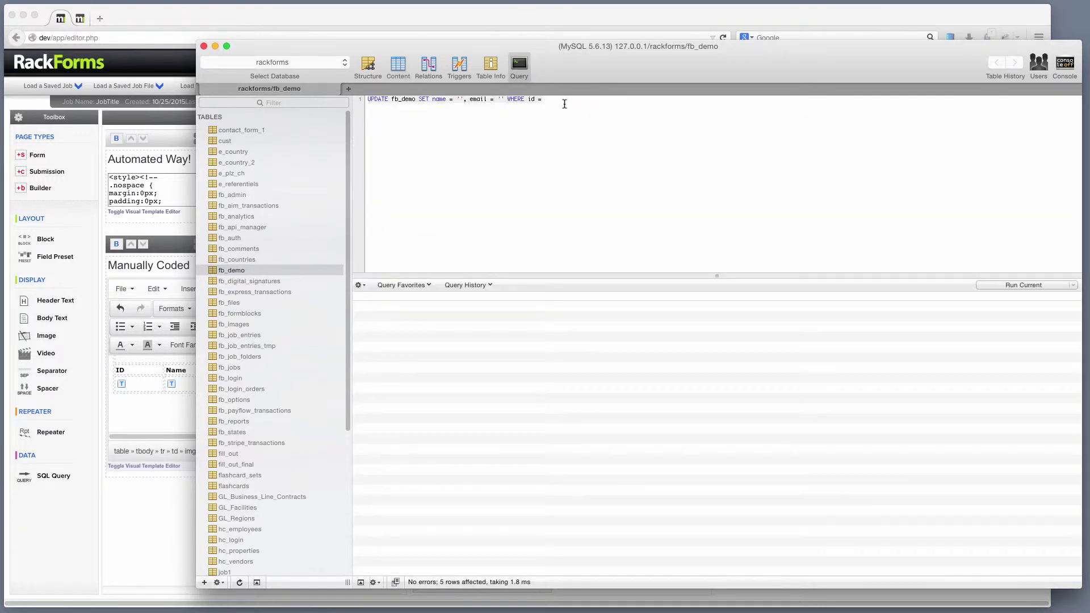
text(182)
key(super+r)
Step: Reload the table to confirm only row 182 is blank, then select the UPDATE statement to copy
click(390, 67)
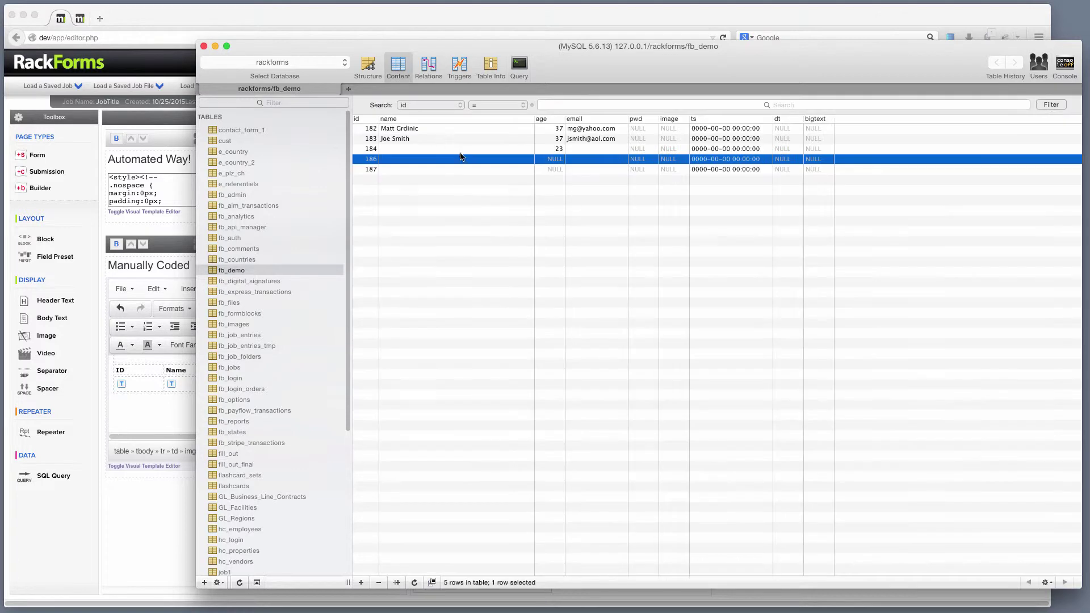
click(460, 151)
key(super+r)
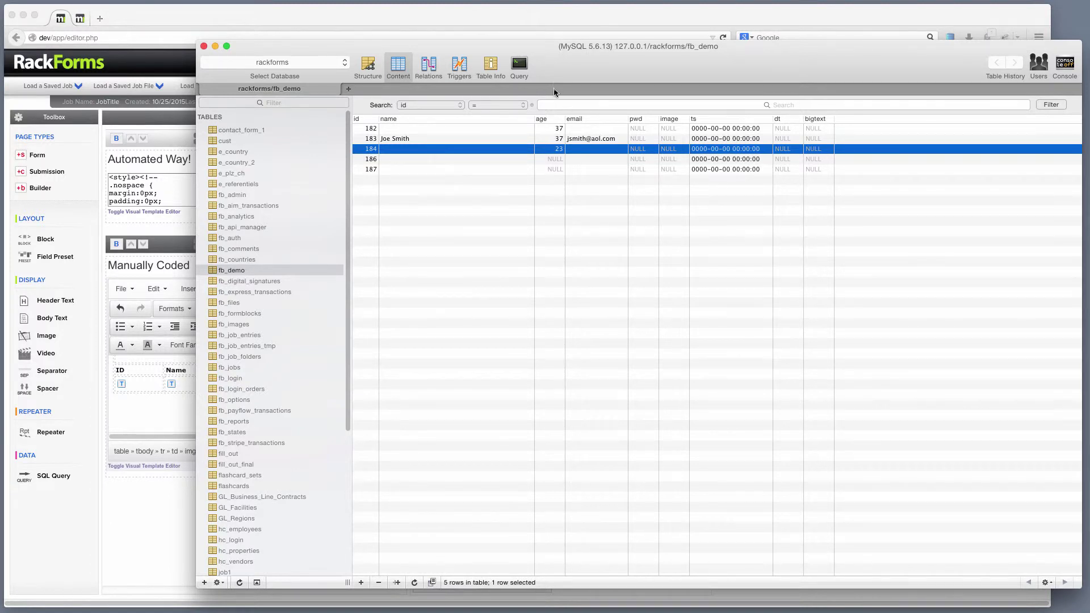
click(520, 67)
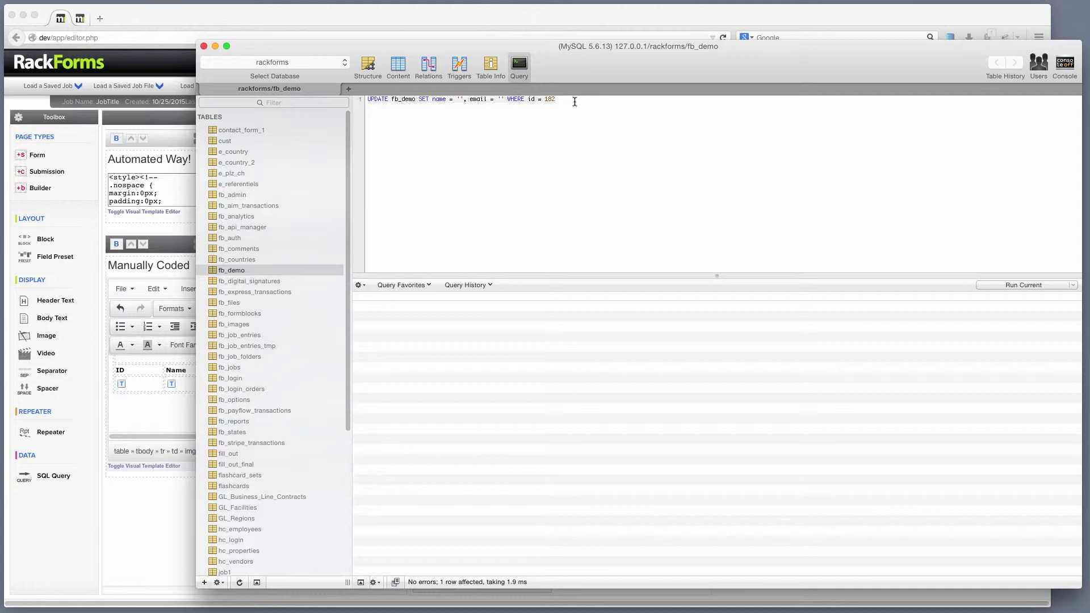
drag(574, 101, 299, 76)
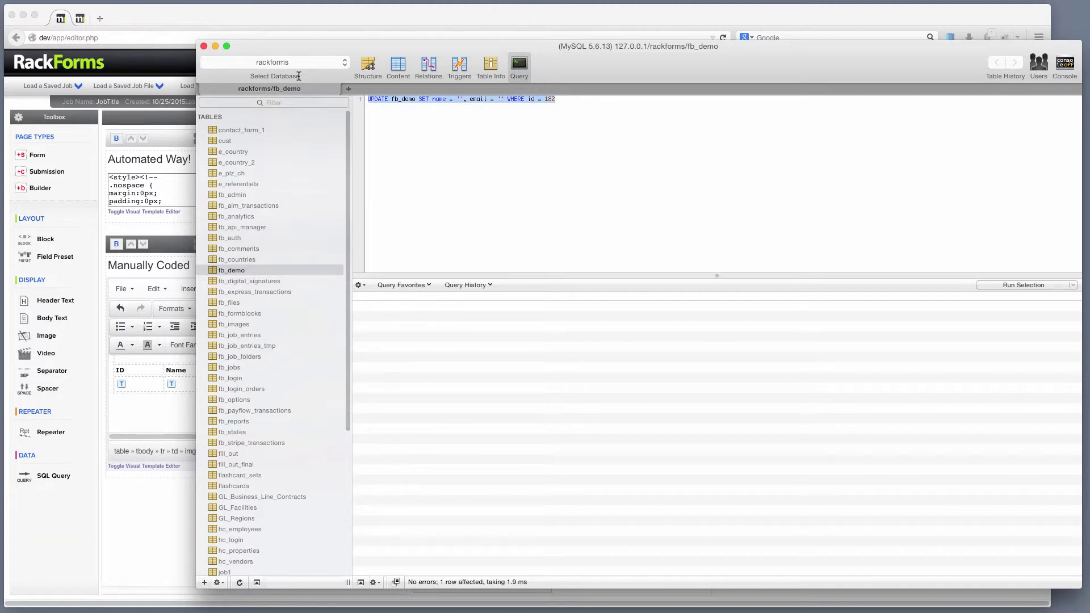
click(322, 10)
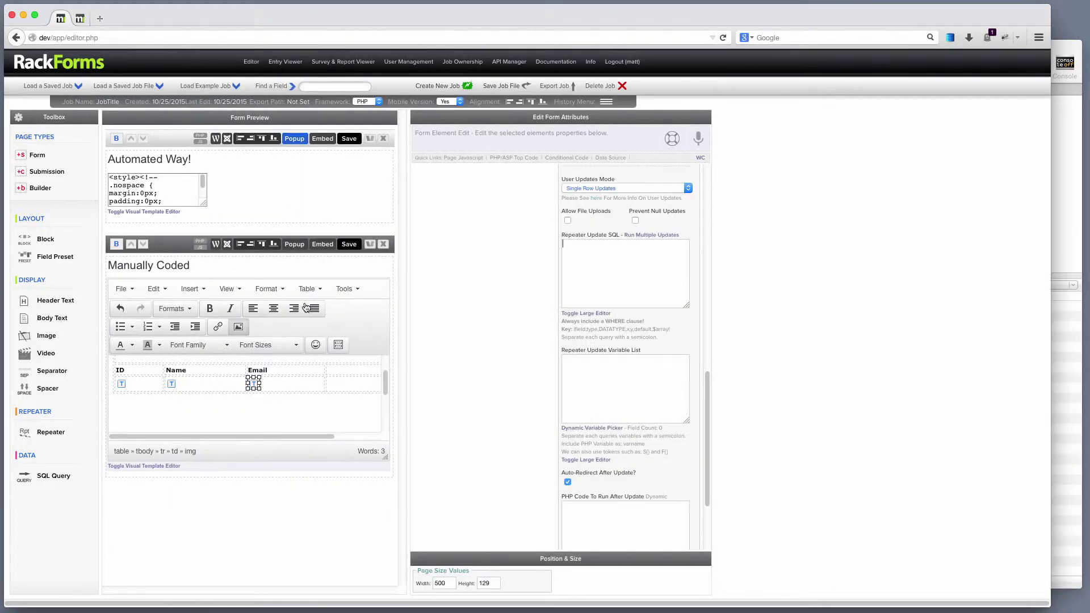
Step: Paste the id-182 UPDATE into Repeater Update SQL, turning its name, email and id values into ? placeholders
click(593, 289)
text(UPDATE fb_demo SET name = '', email = '' WHERE id = 182)
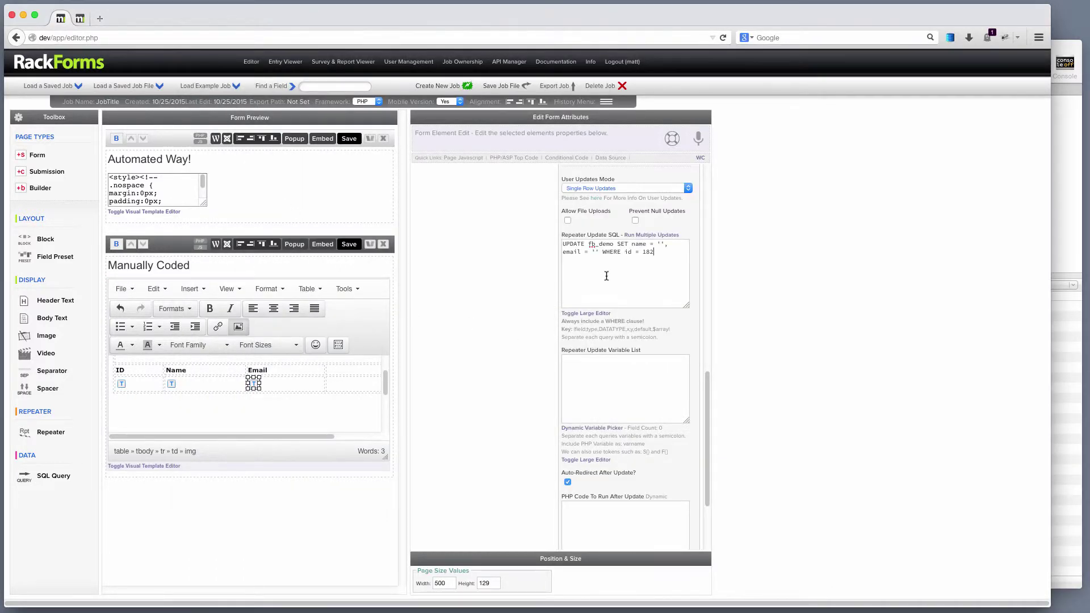
double_click(657, 244)
mouse_move(208, 413)
text(?)
drag(600, 251, 651, 252)
text(?)
text(?)
drag(655, 256, 509, 225)
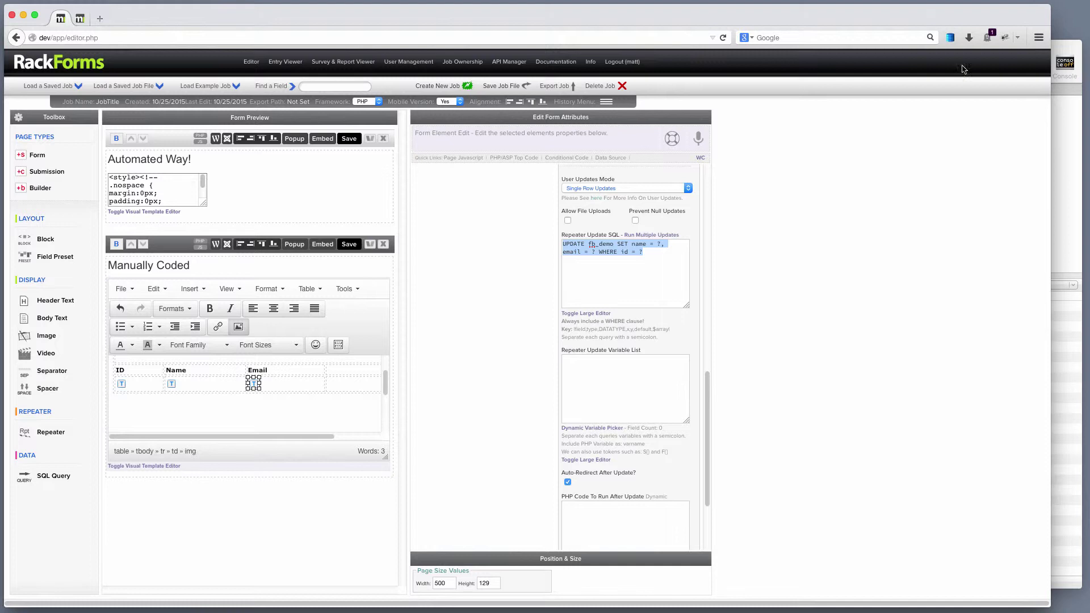
click(659, 255)
key(super+a)
click(644, 248)
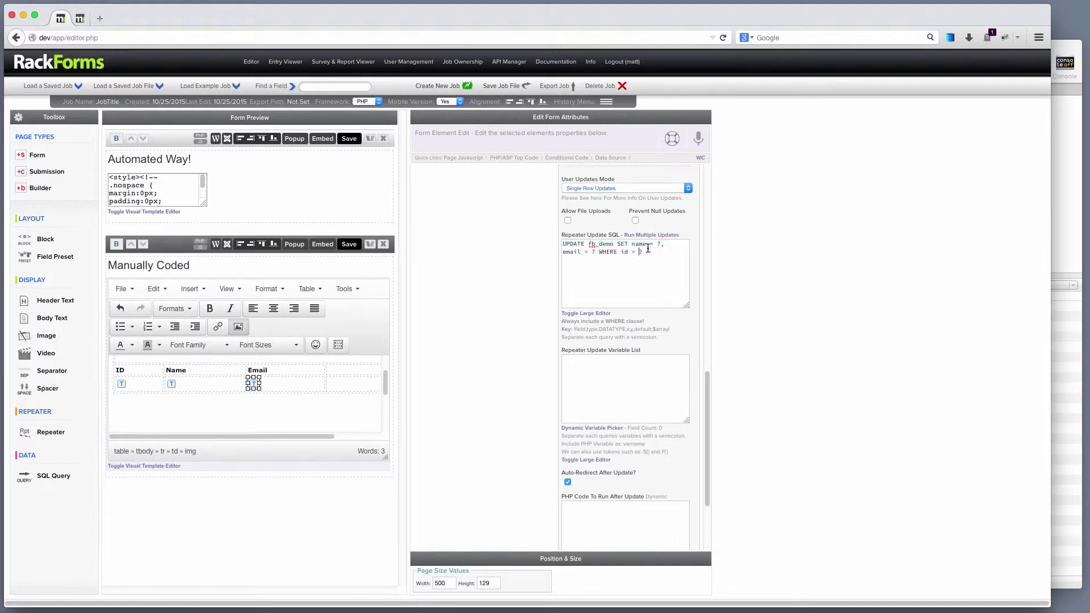
double_click(659, 244)
double_click(594, 252)
mouse_move(193, 381)
double_click(658, 244)
double_click(595, 252)
double_click(640, 252)
drag(660, 254, 470, 228)
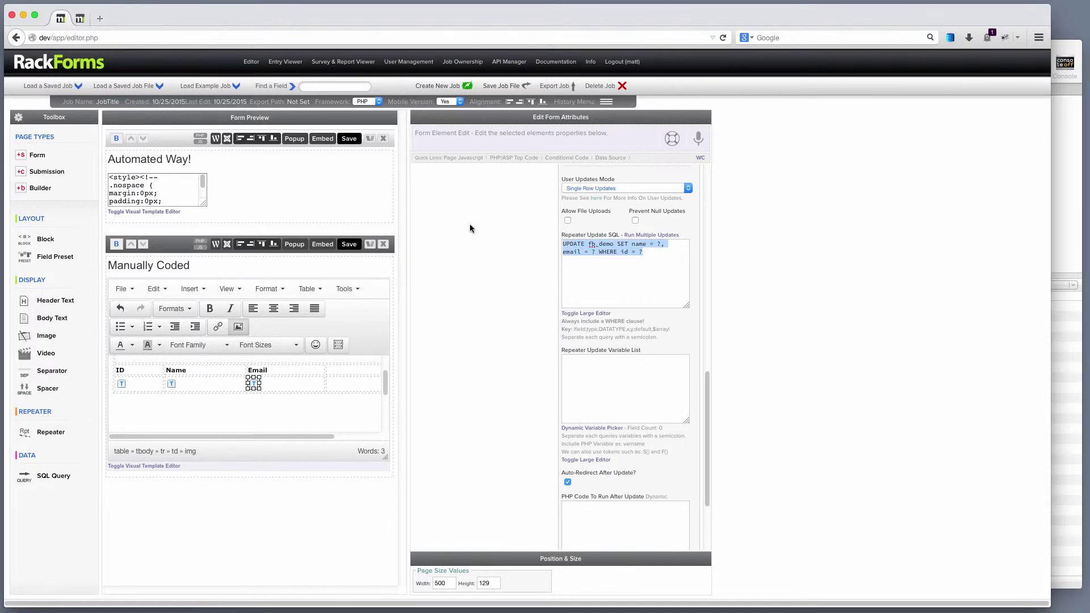
click(661, 259)
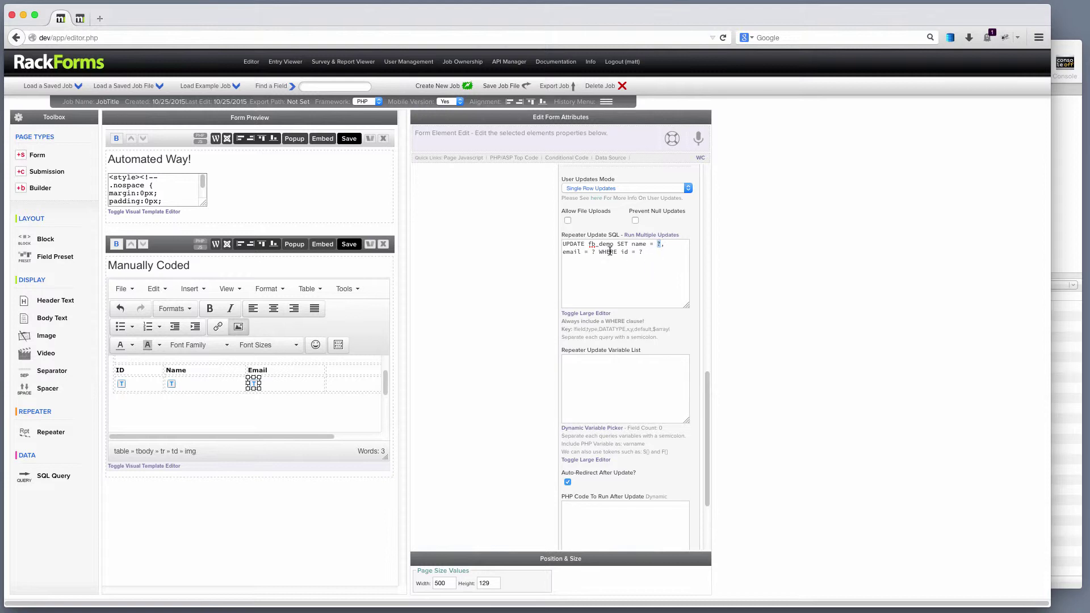
double_click(594, 252)
click(605, 369)
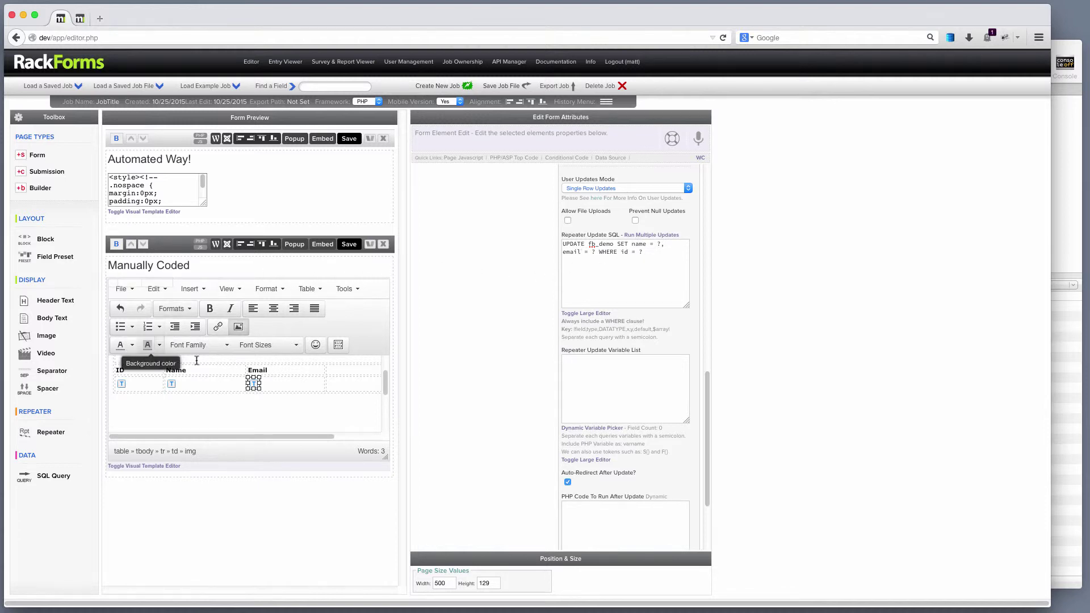
Step: Replace the update variable list with name, email, id using the Dynamic Variable Picker
click(602, 428)
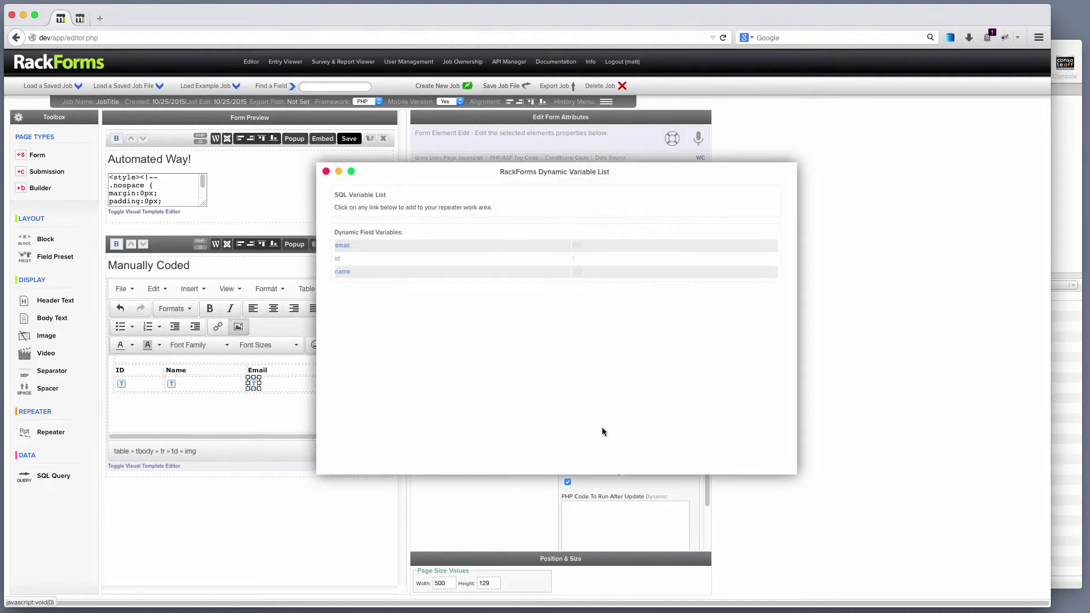
drag(585, 171, 642, 270)
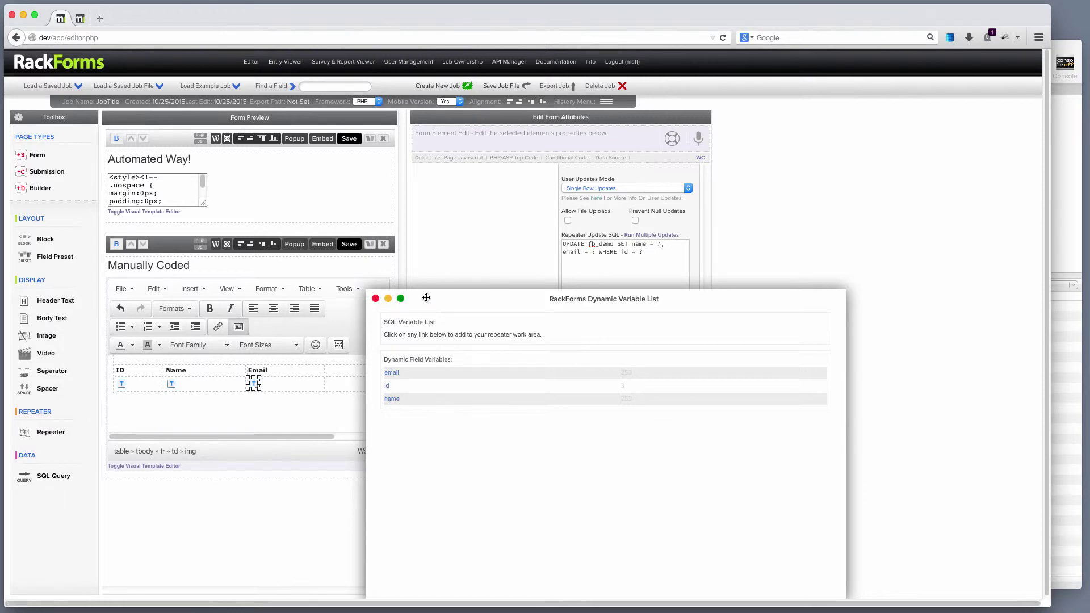
drag(458, 296, 521, 386)
drag(630, 364, 546, 356)
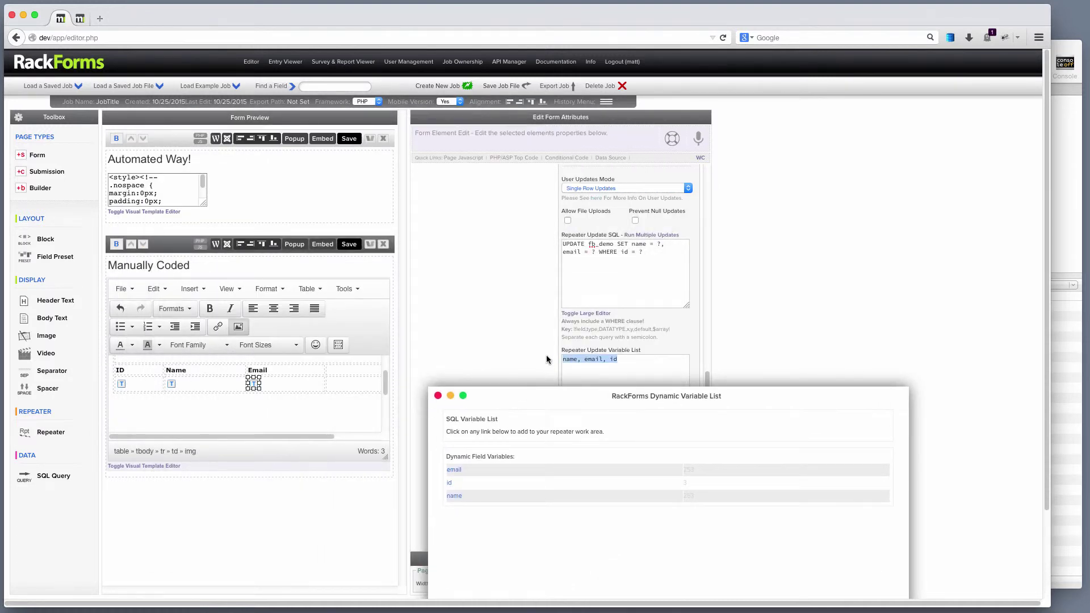
key(BackSpace)
click(460, 497)
click(459, 472)
click(450, 484)
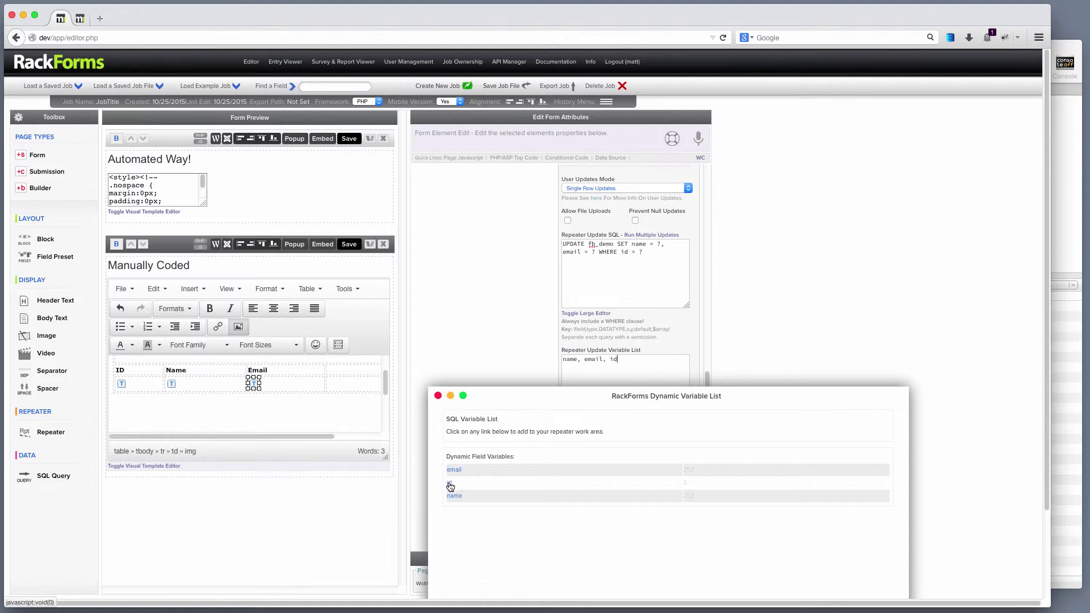
click(438, 396)
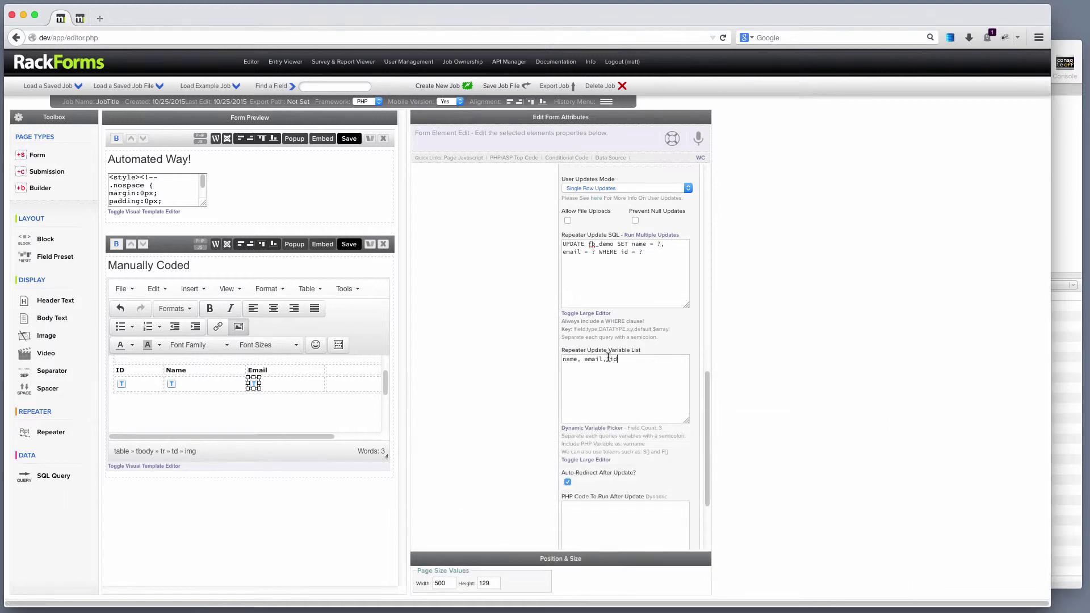
Step: Check the name, email, id entries and save the block to open its live output
double_click(576, 361)
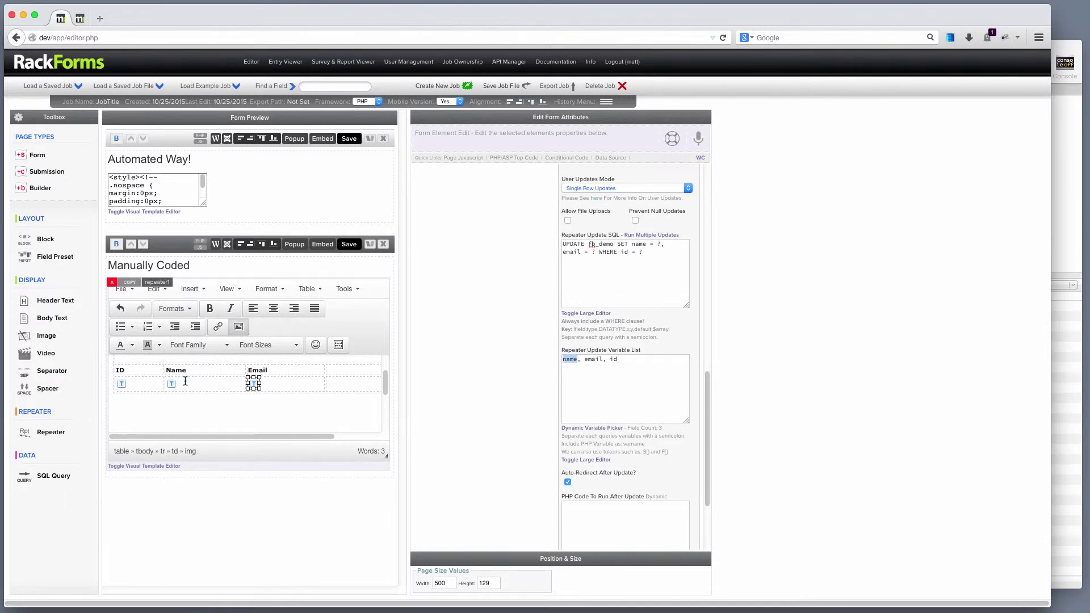
double_click(595, 360)
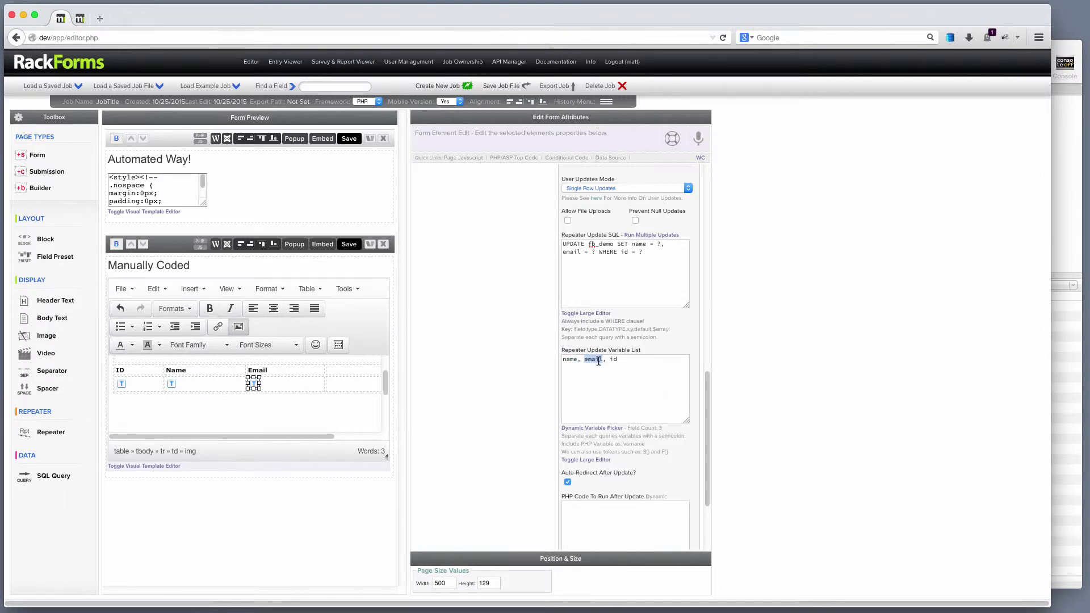
double_click(613, 360)
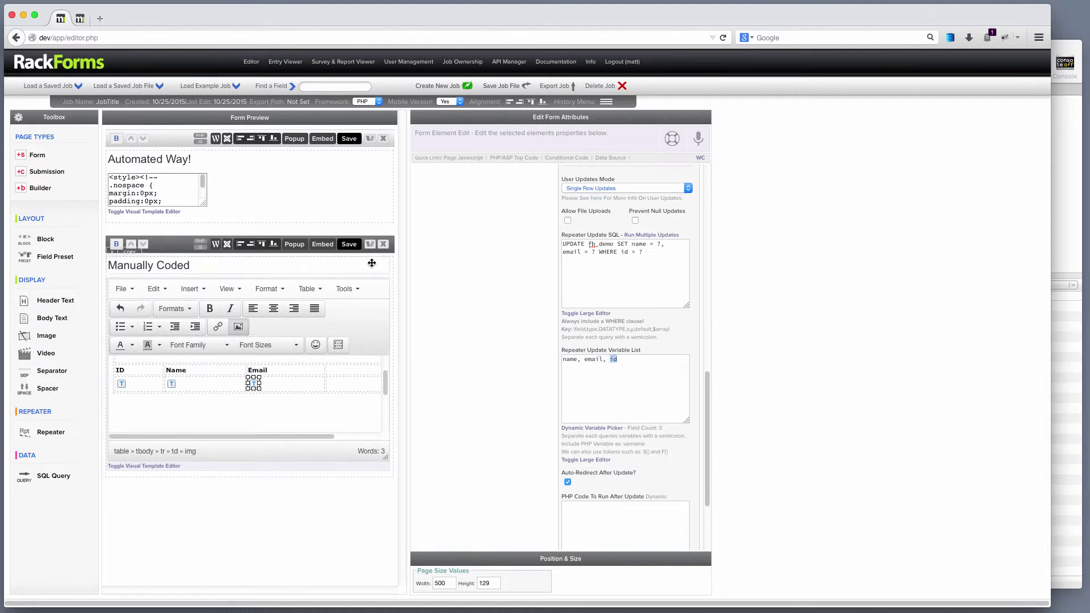
click(349, 244)
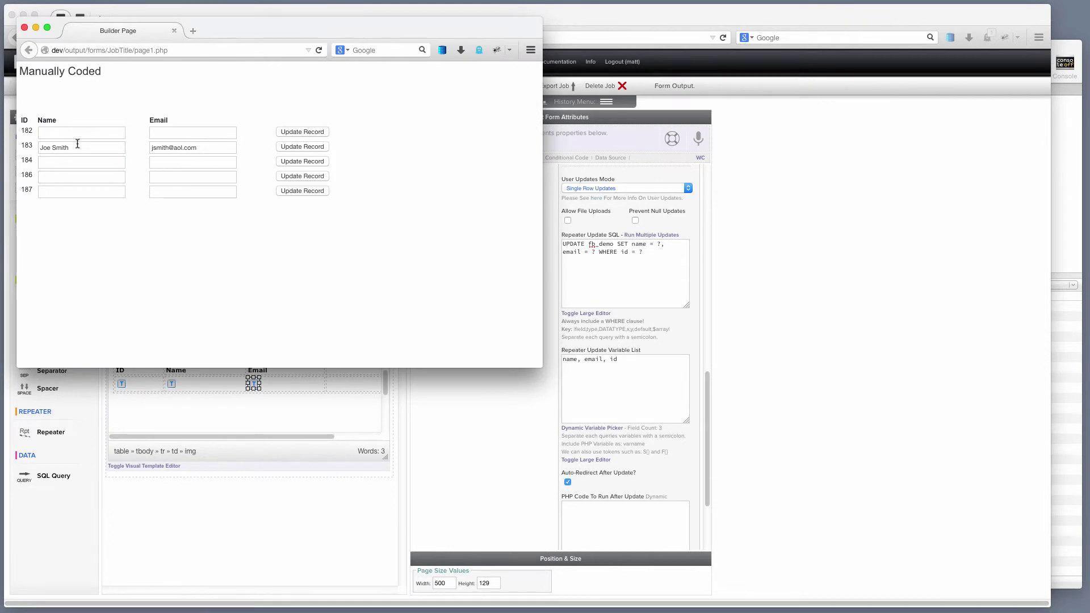
Step: Enter a full name and e-mail address for record 182 and submit its Update Record
click(90, 139)
text(Matt)
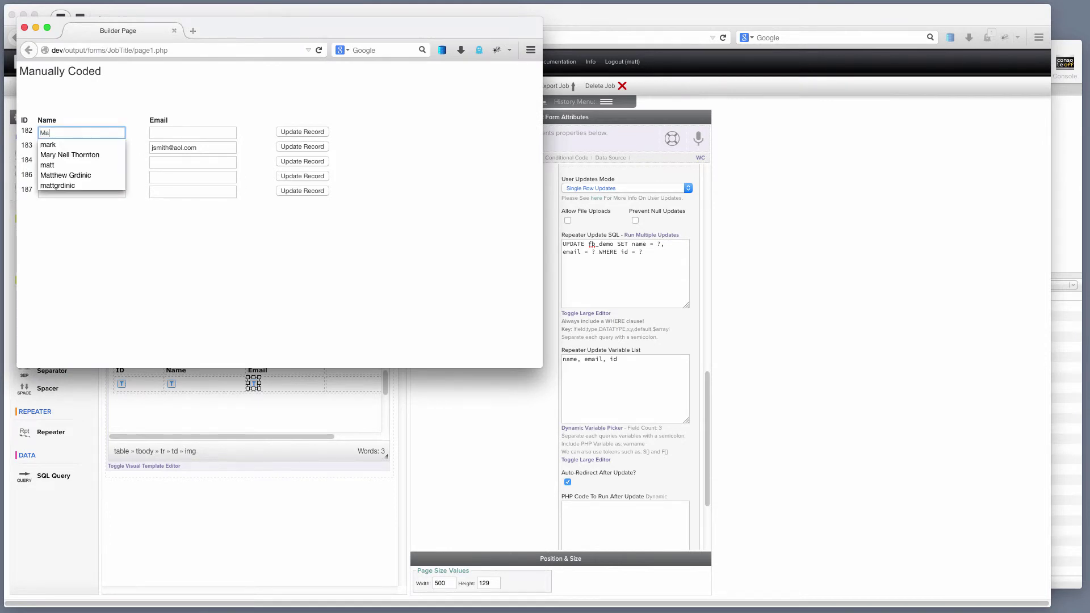
key(Down)
key(Down)
key(Return)
key(Tab)
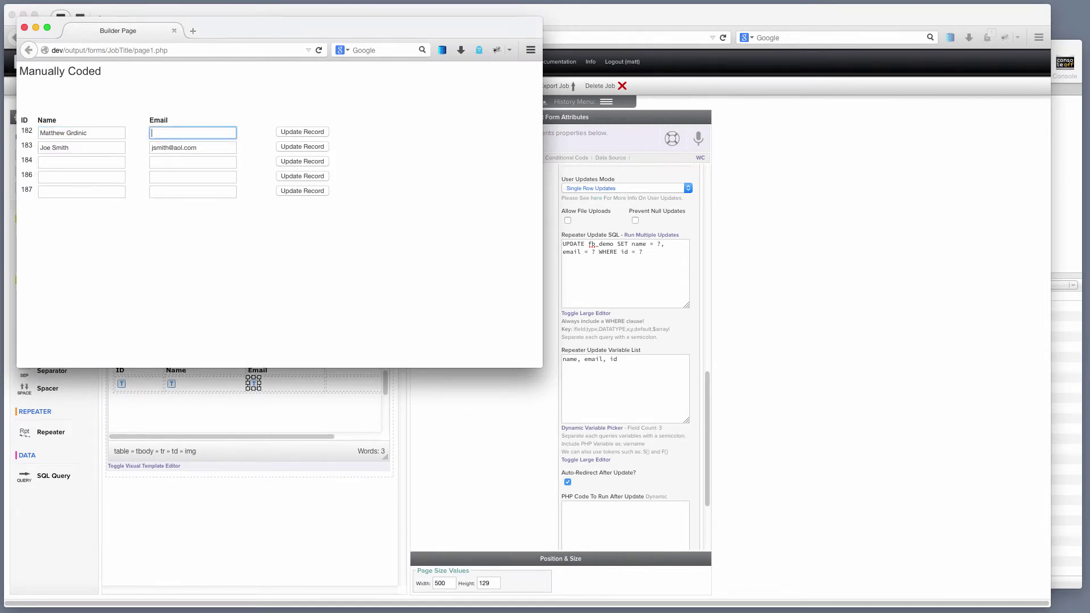
click(285, 137)
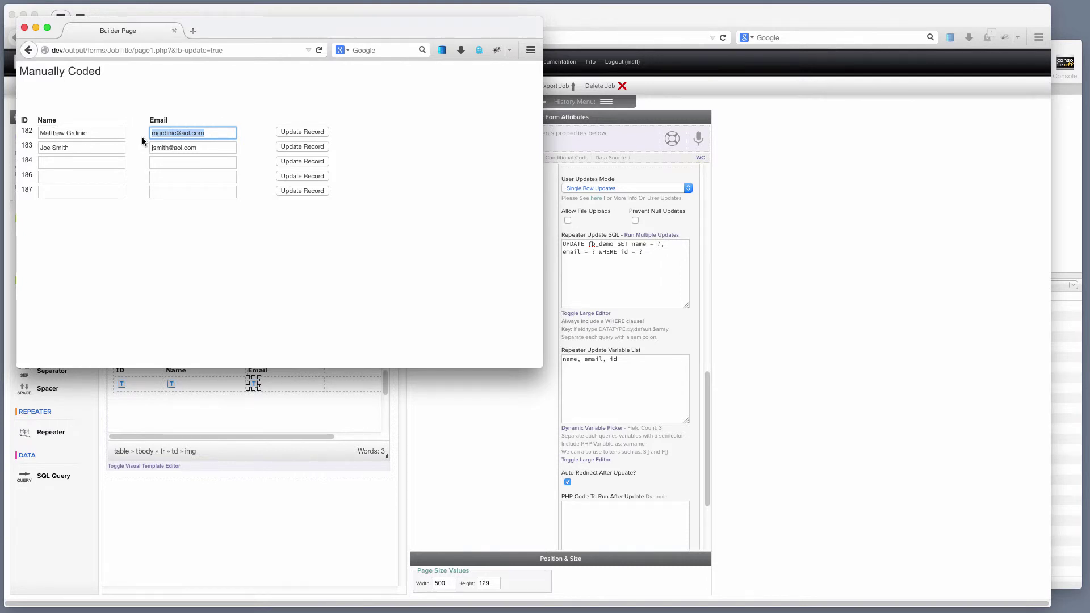
Step: Review record 182's e-mail value and resubmit that row's update
click(210, 132)
click(243, 109)
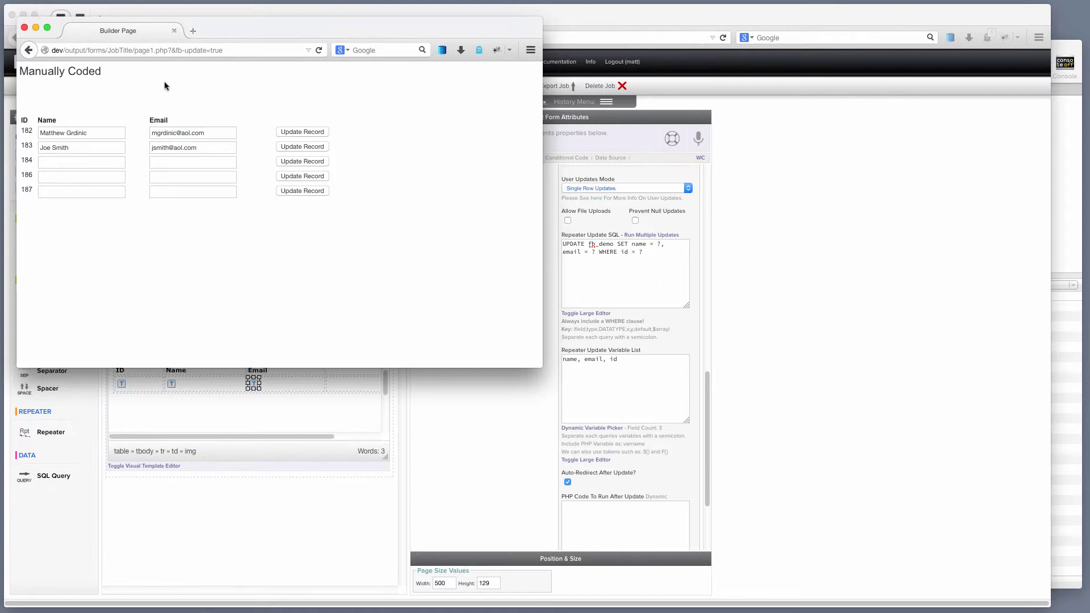
triple_click(214, 132)
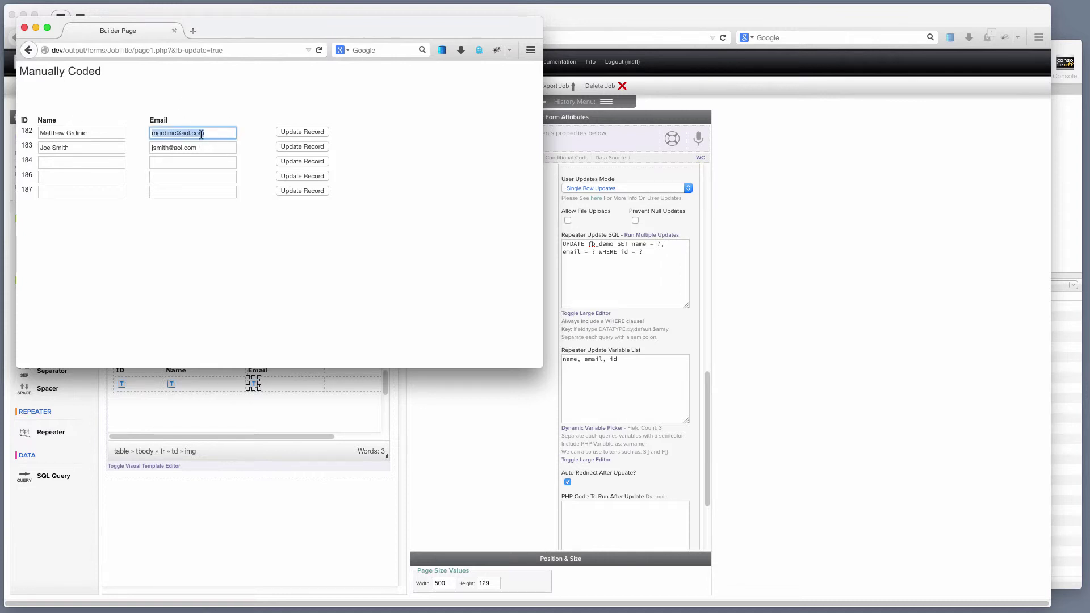
click(219, 132)
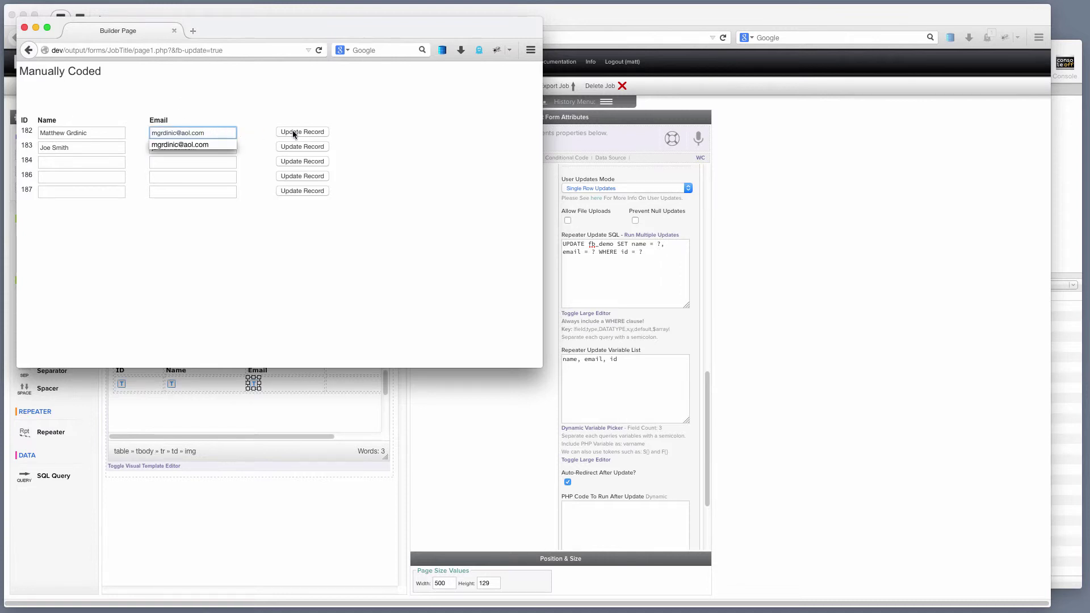
click(293, 133)
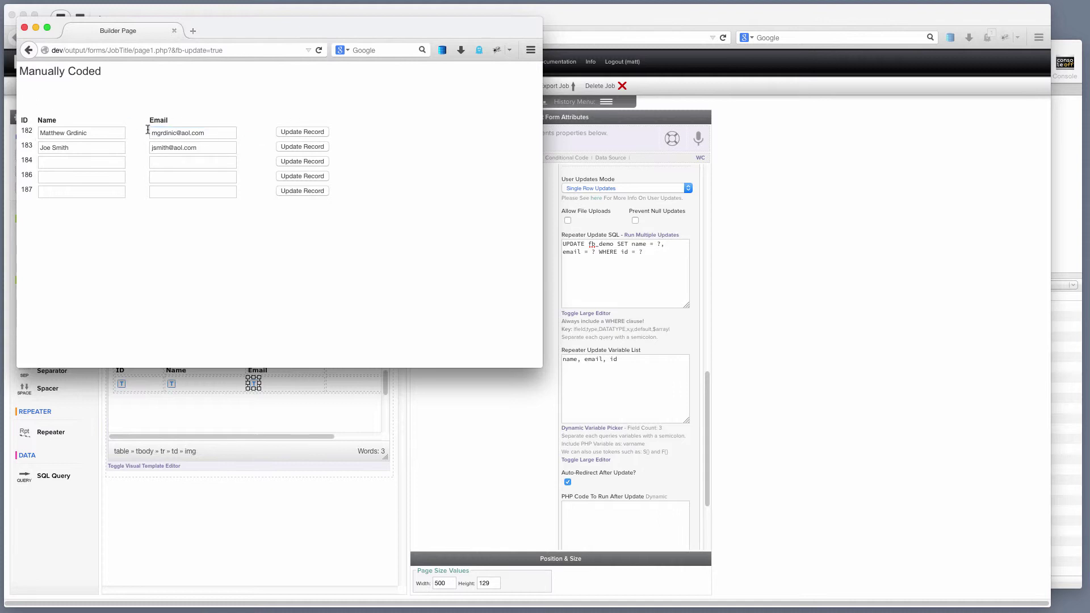
click(211, 133)
click(302, 134)
Step: Close the form output and view fb_demo's Content in Sequel Pro to check record 182
click(25, 27)
click(1063, 125)
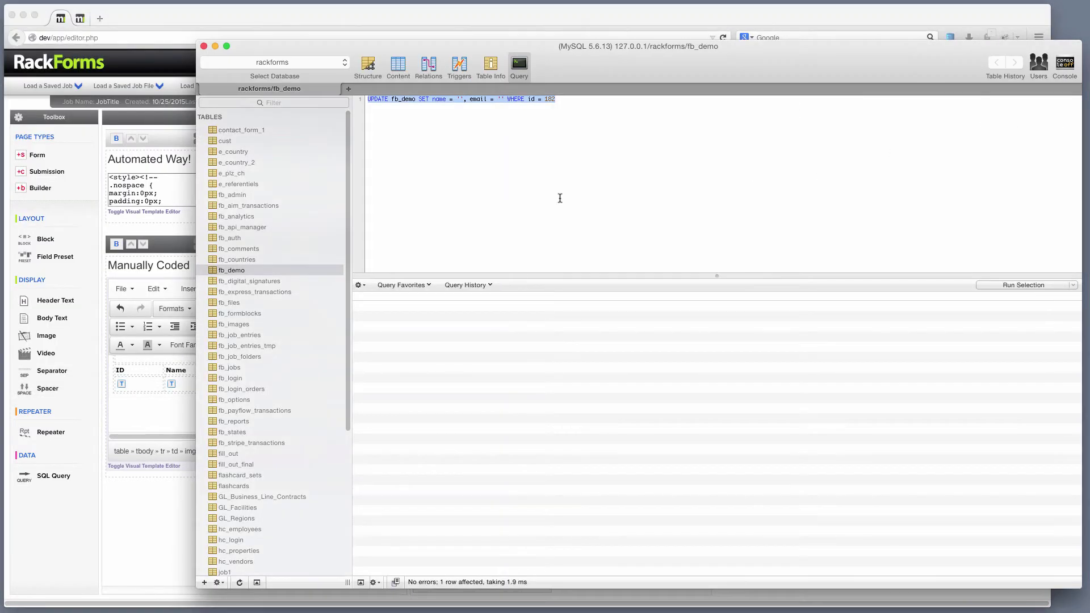
click(399, 69)
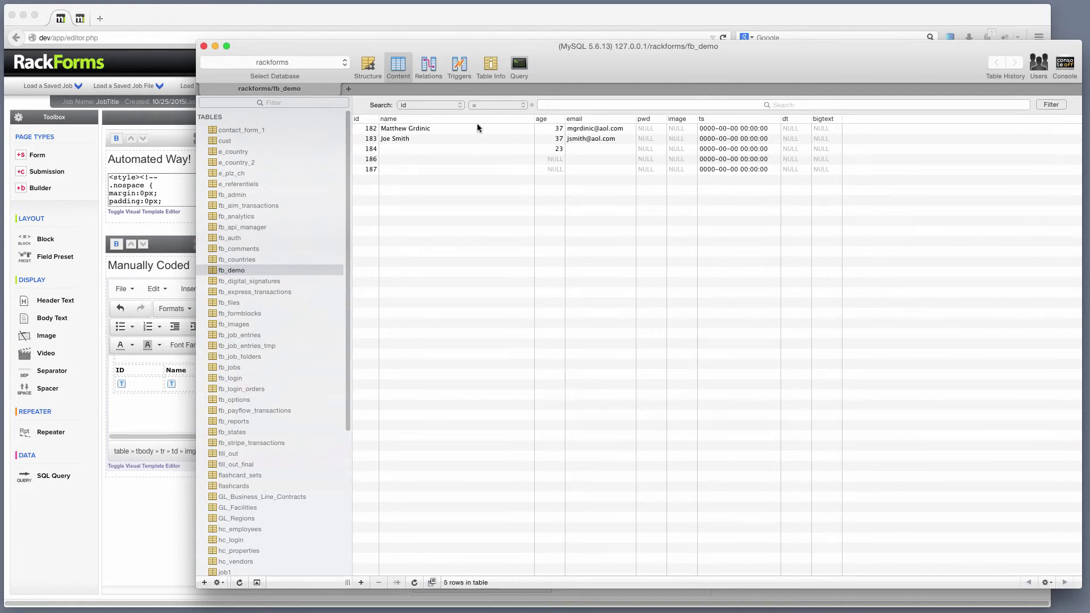
click(216, 19)
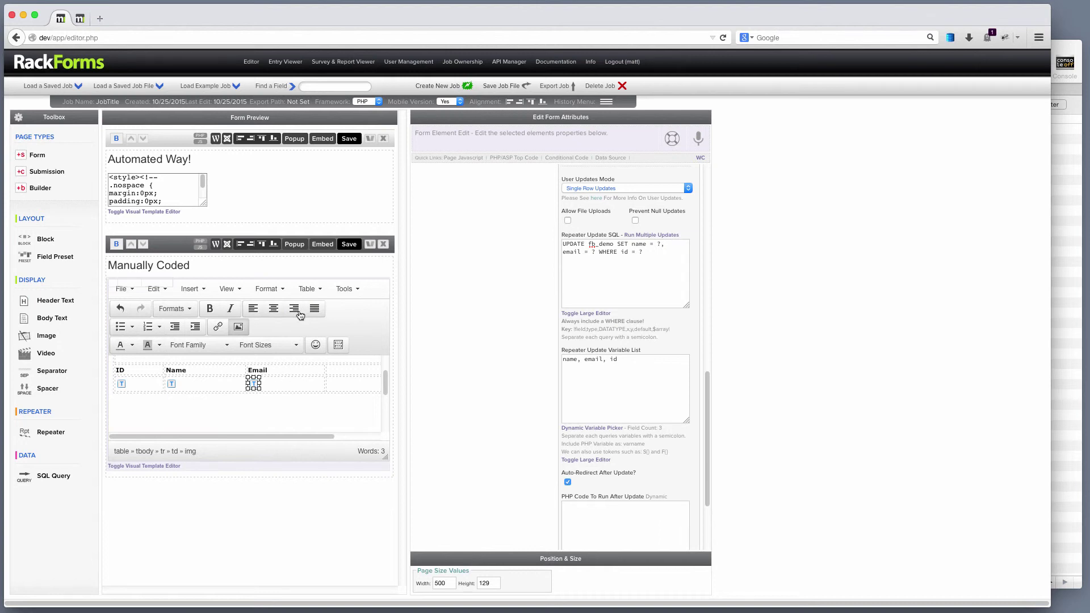
click(1059, 142)
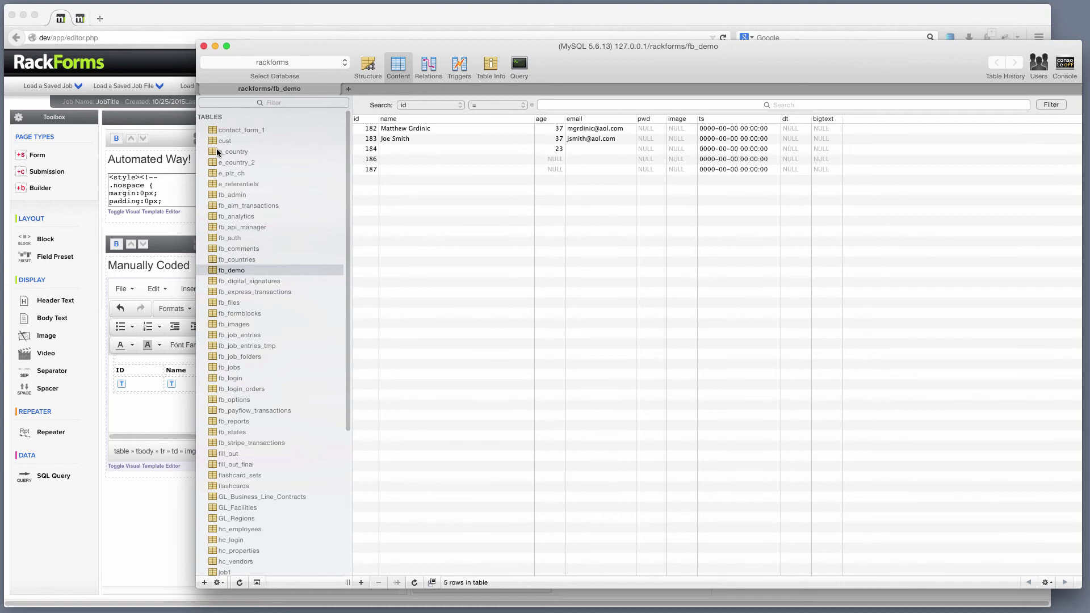
click(174, 254)
Step: Reopen the page1.php form output, look over records 183 and 184, then close it
click(335, 239)
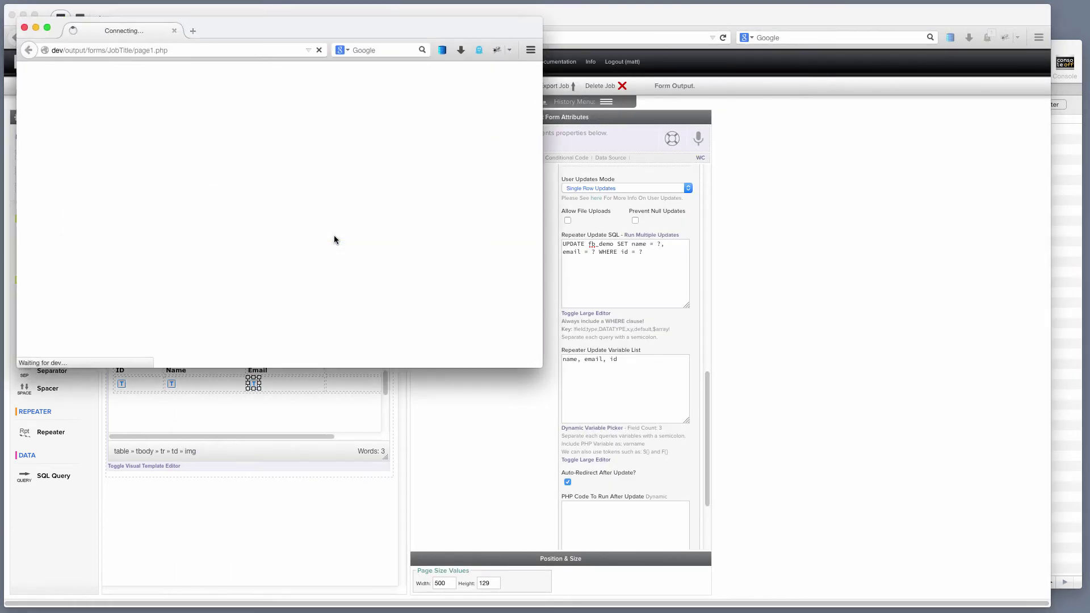
click(77, 165)
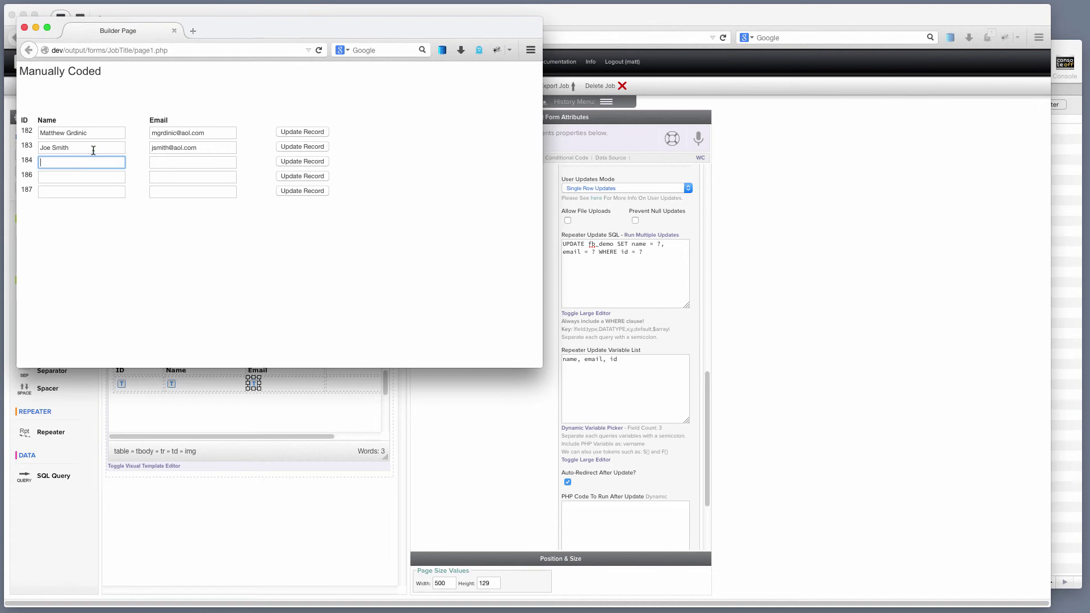
triple_click(93, 149)
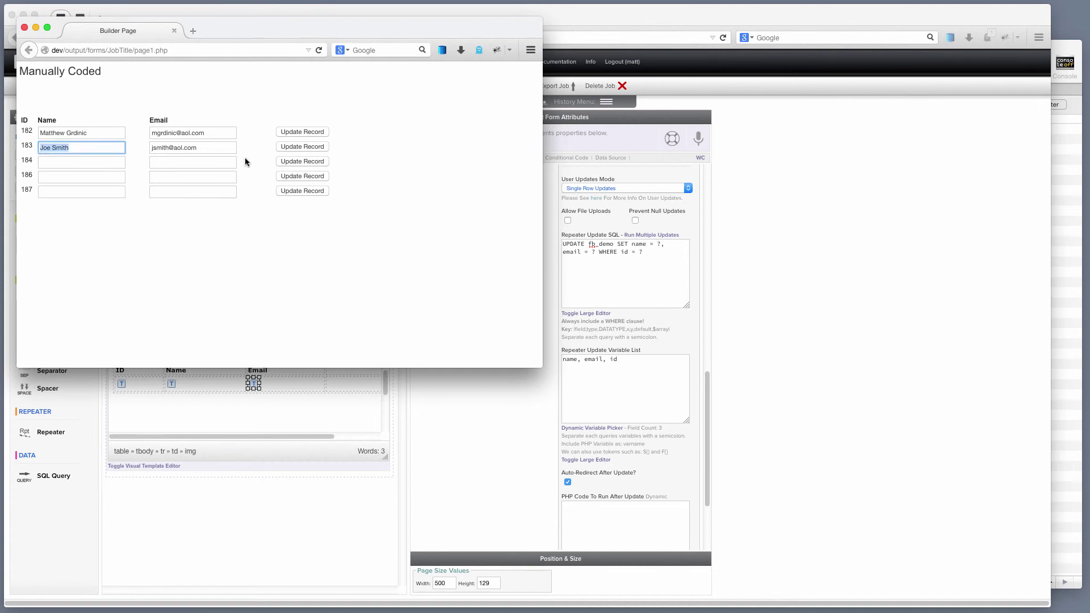
click(24, 28)
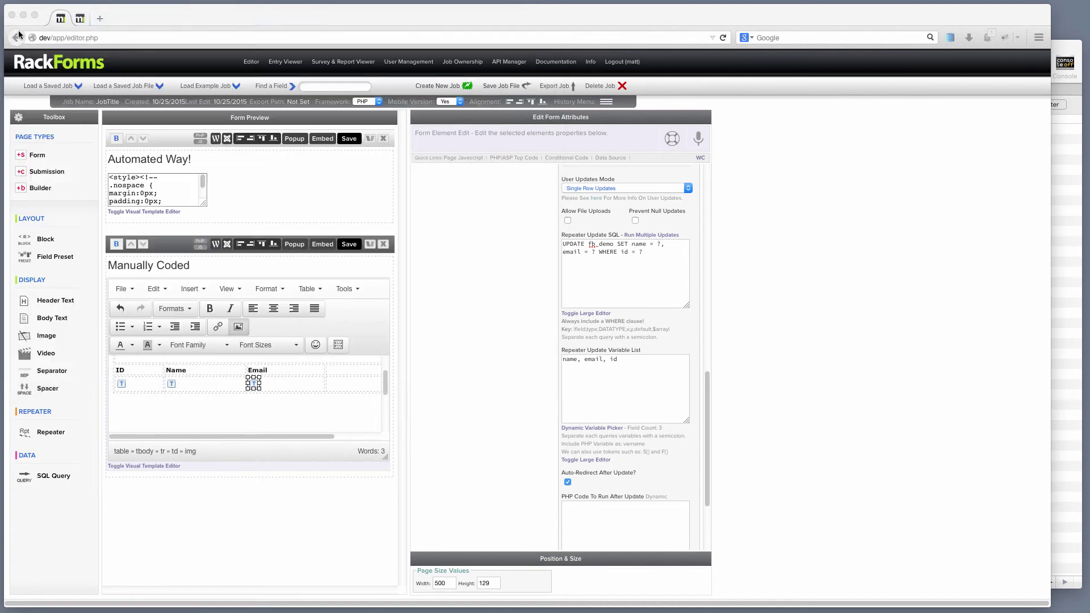
click(199, 87)
text(login)
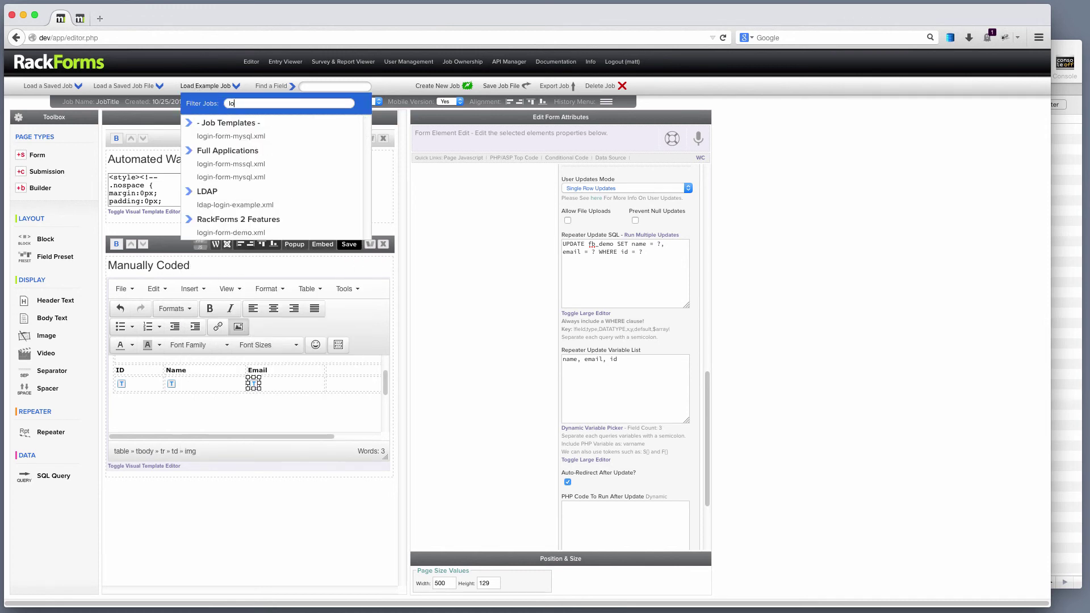